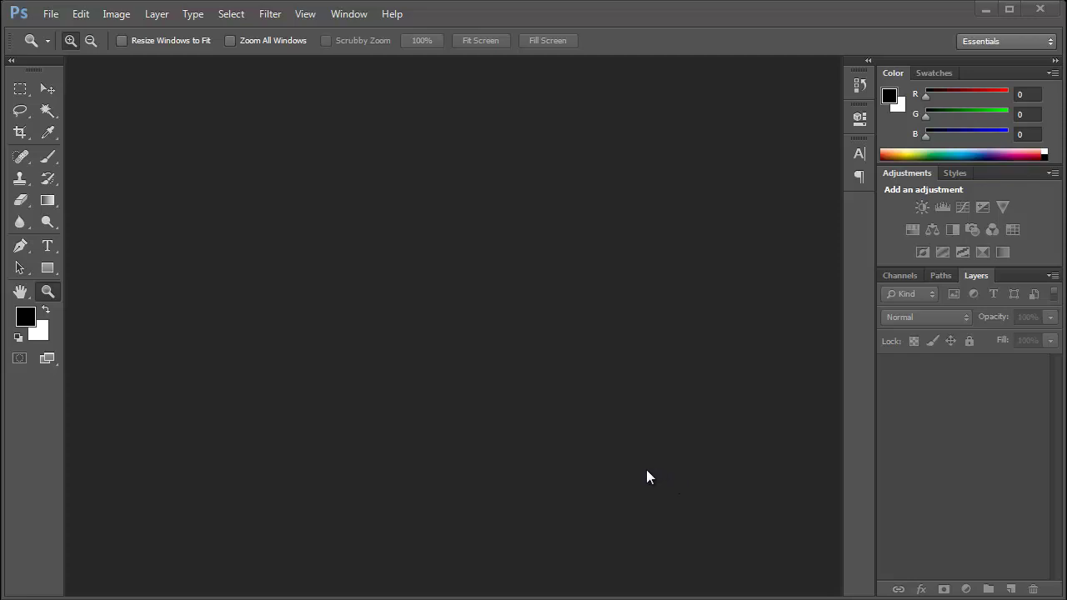
Start a new document and name it 'sample new file'.
left_click(51, 14)
left_click(46, 28)
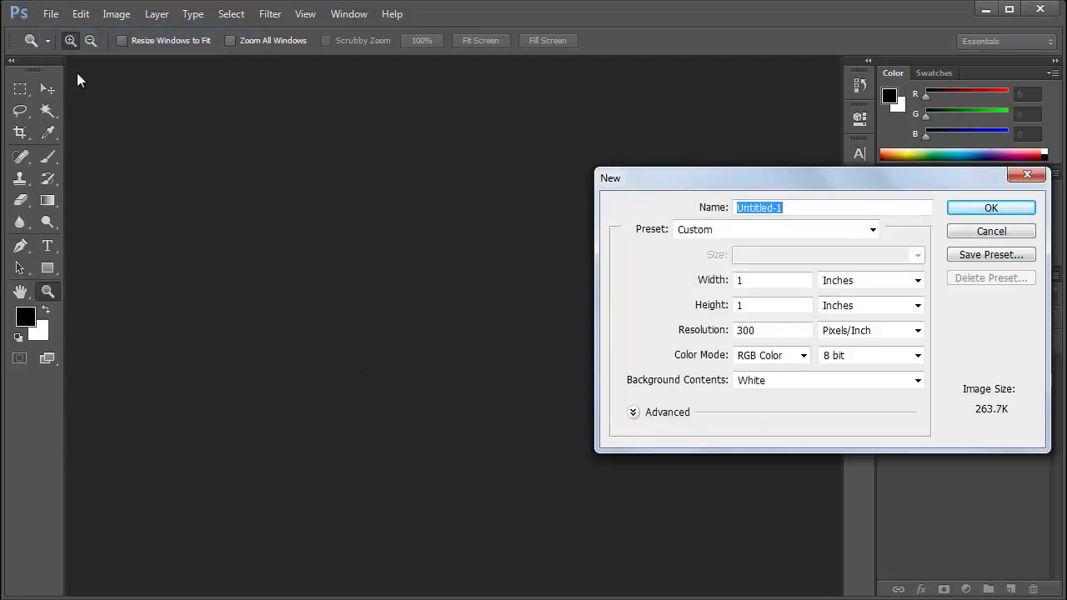
left_click_drag(820, 183, 464, 187)
left_click(533, 184)
type("sam")
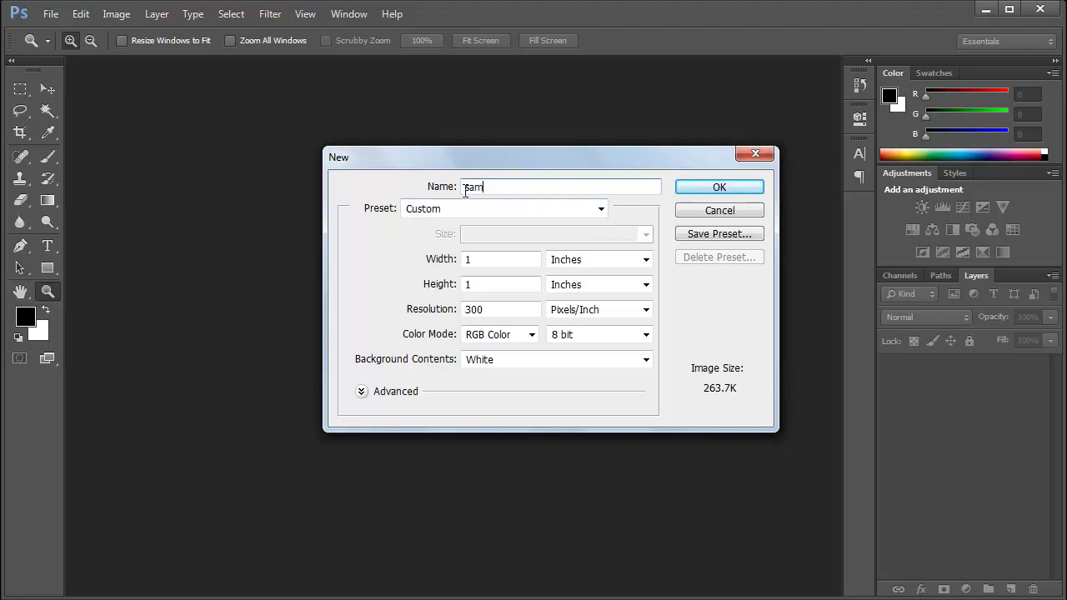
type("ple new file")
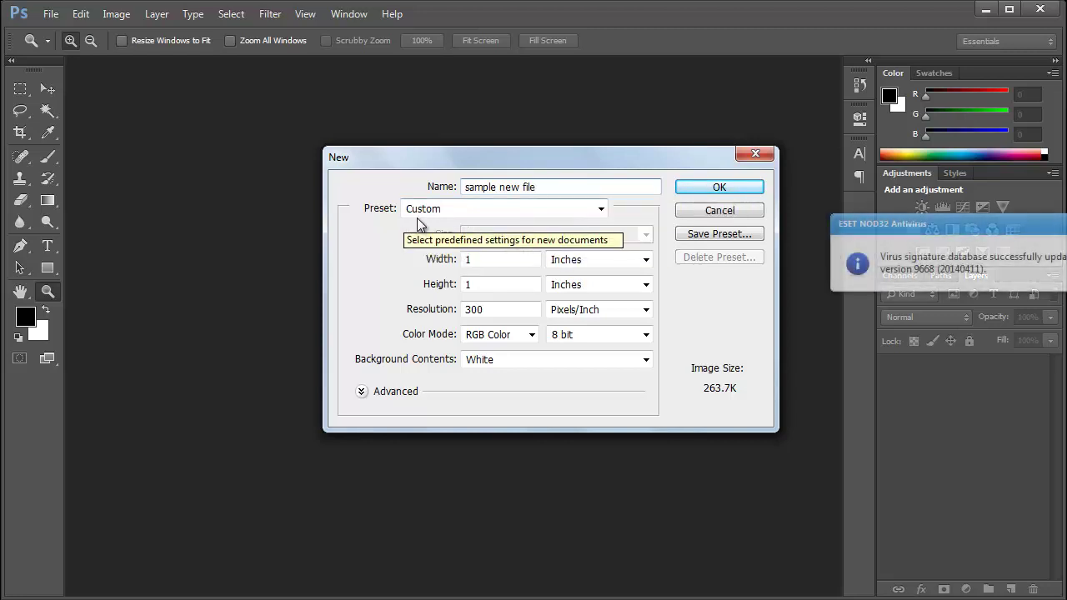
Try the Default Photoshop Size preset with the width measured in inches.
left_click(501, 210)
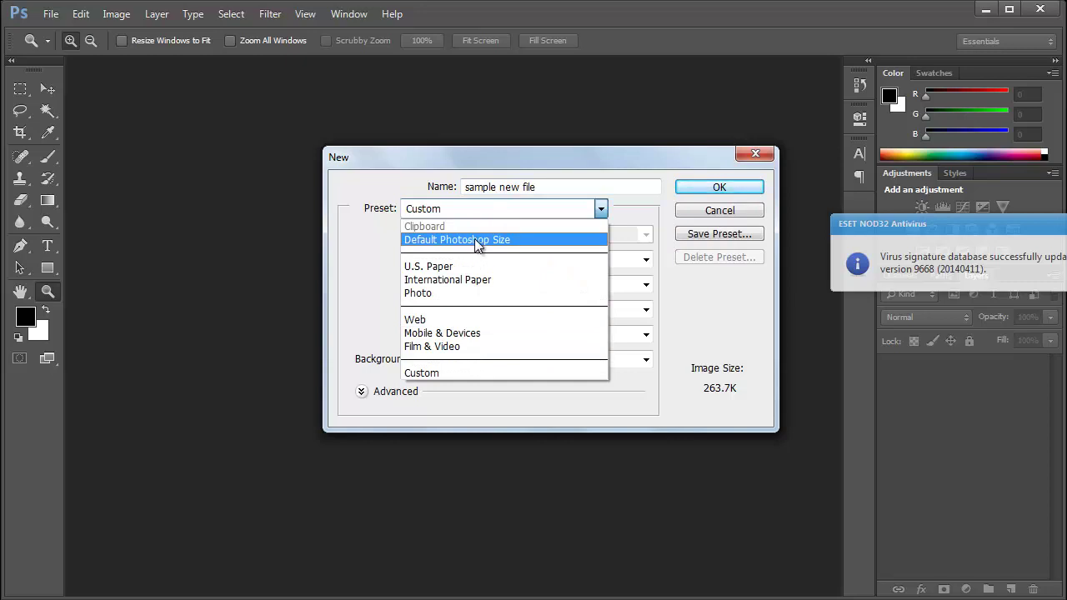
left_click(521, 239)
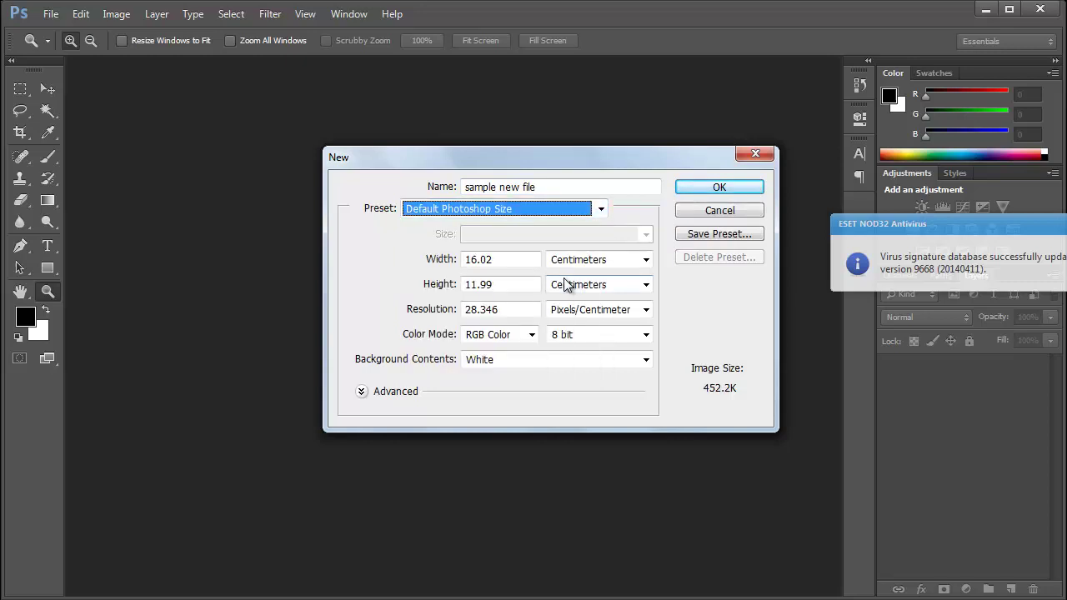
left_click(590, 263)
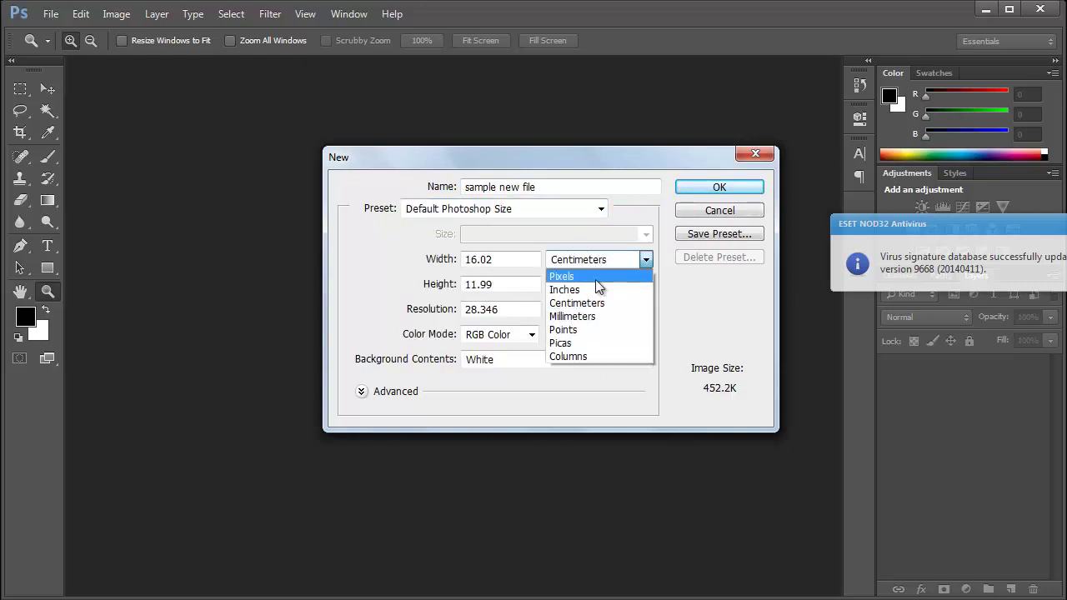
left_click(594, 288)
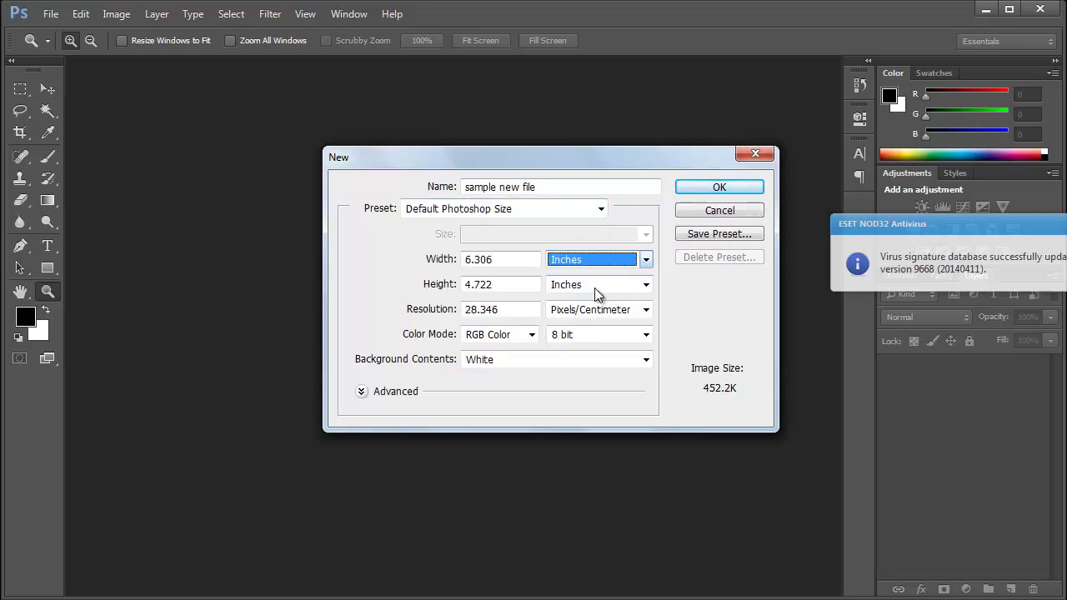
Choose the U.S. Paper preset with Letter size, 8.5 × 11 inches.
left_click(495, 211)
left_click(442, 266)
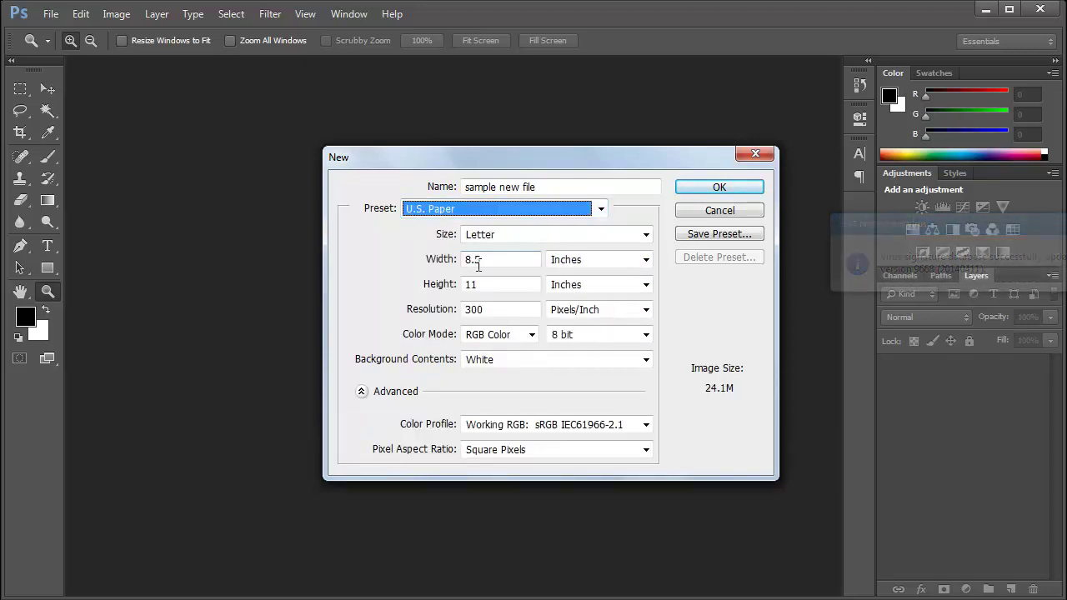
left_click(506, 234)
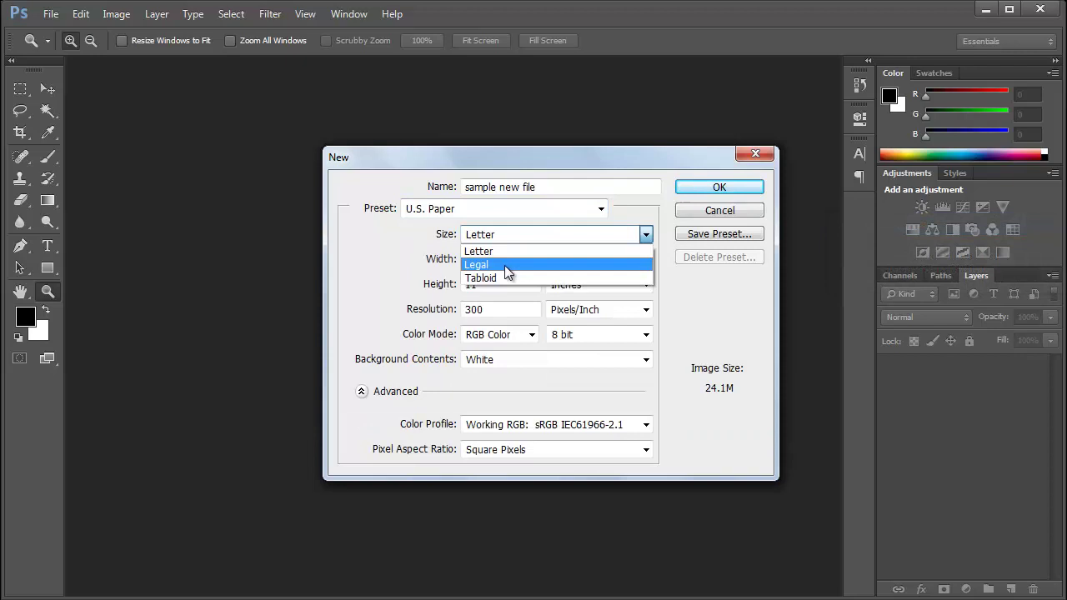
left_click(498, 201)
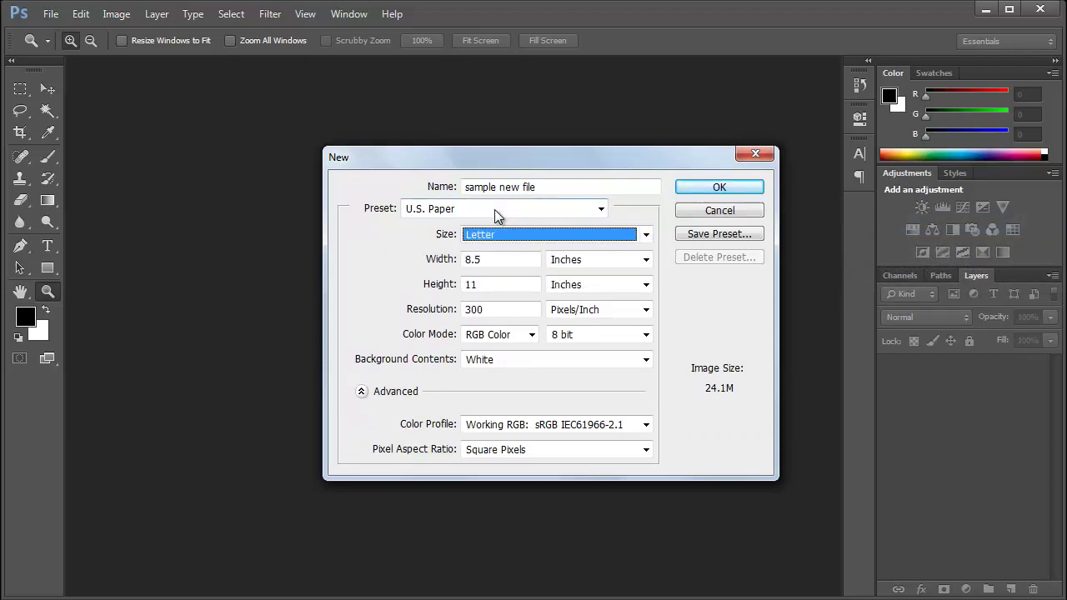
left_click(485, 212)
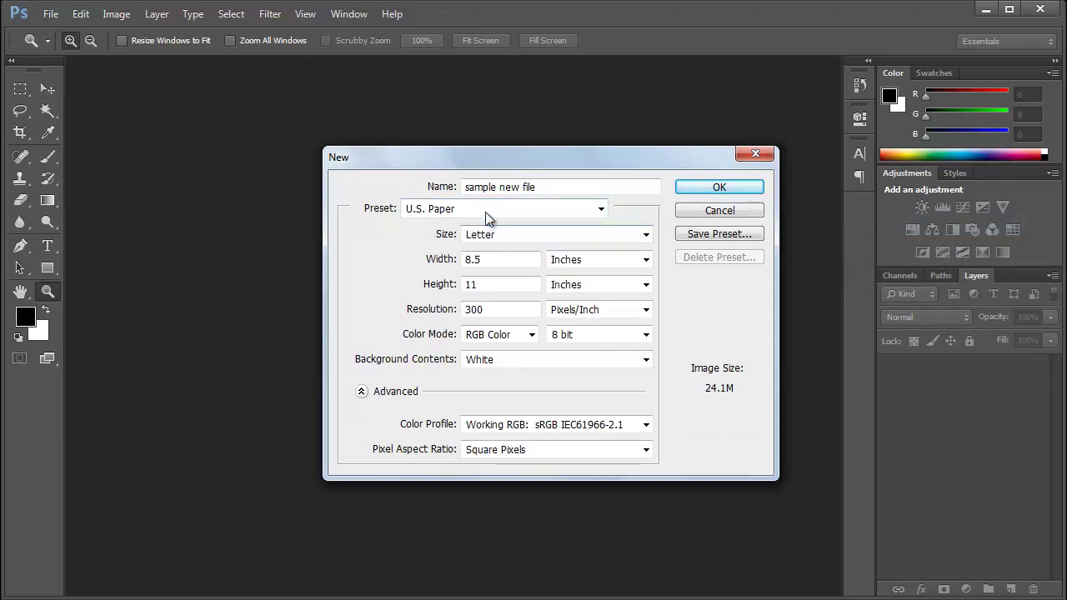
left_click(375, 248)
left_click(472, 215)
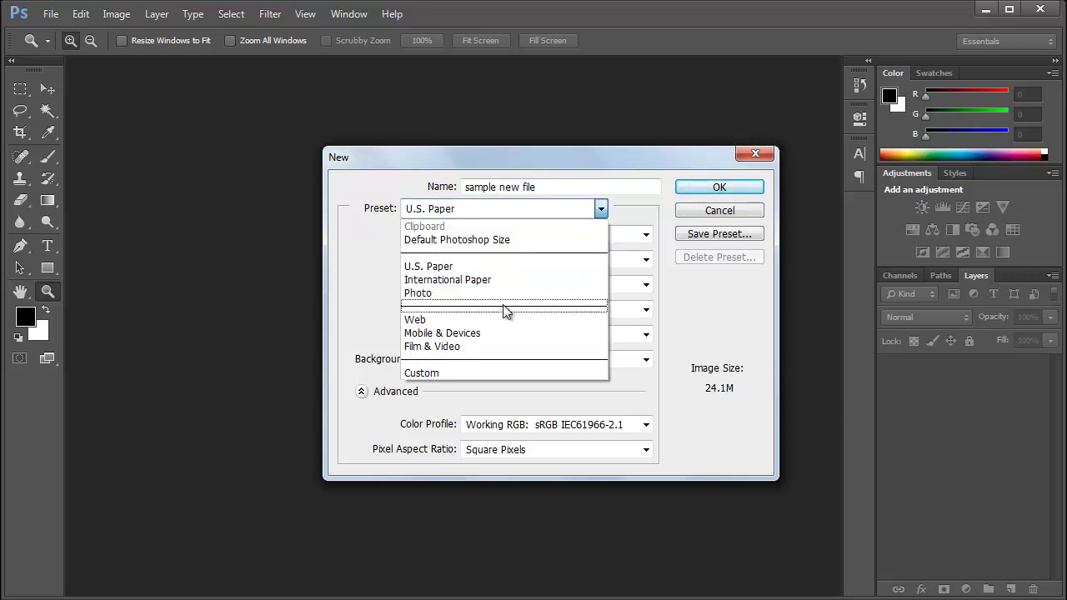
left_click(371, 302)
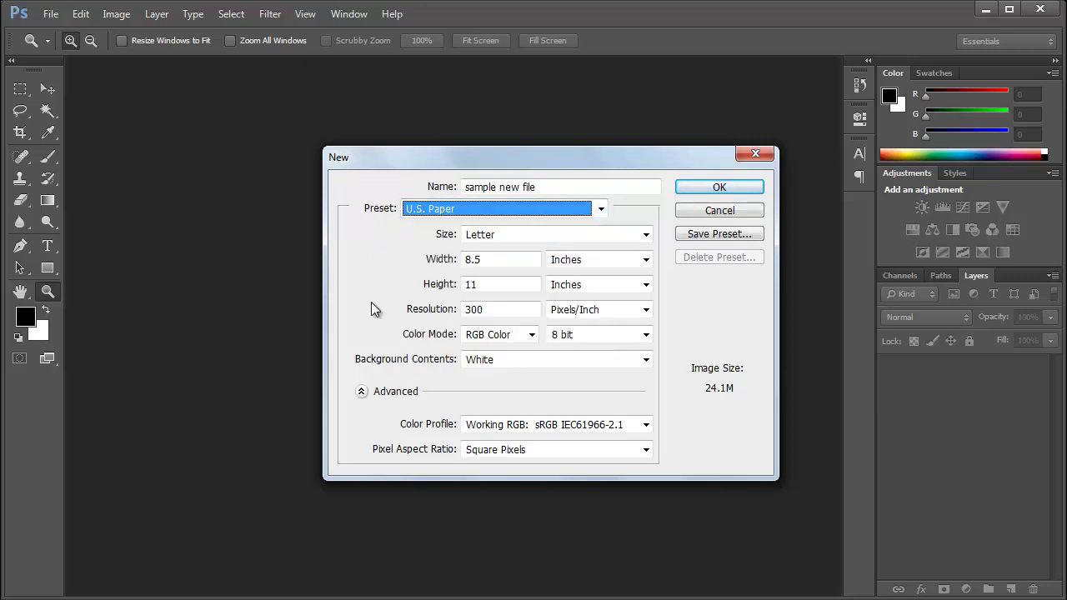
Enter 1 for both the width and height values.
left_click(505, 258)
left_click_drag(505, 258, 396, 273)
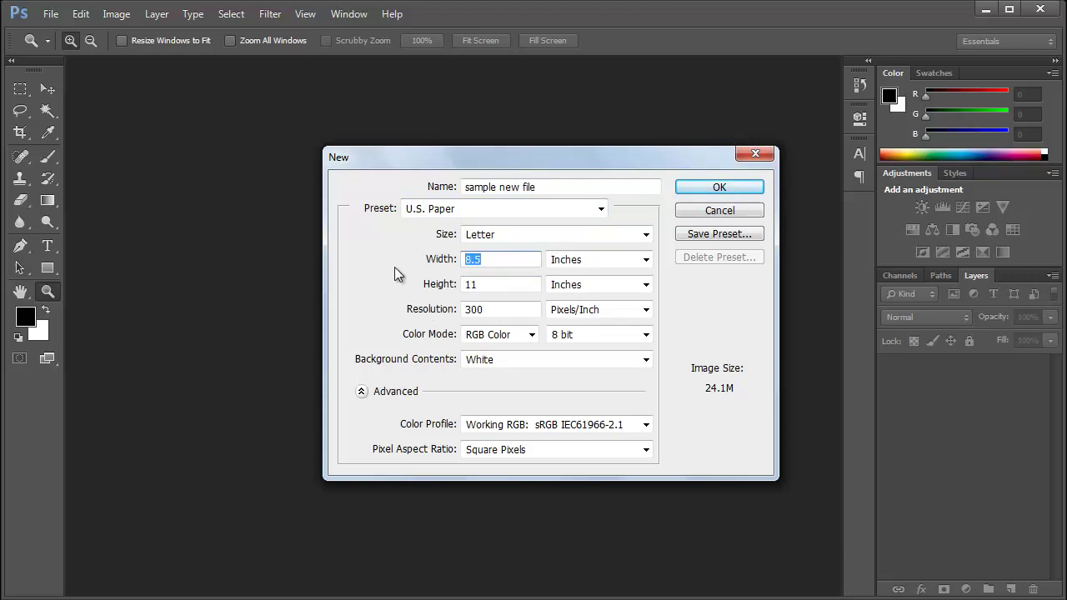
type("1")
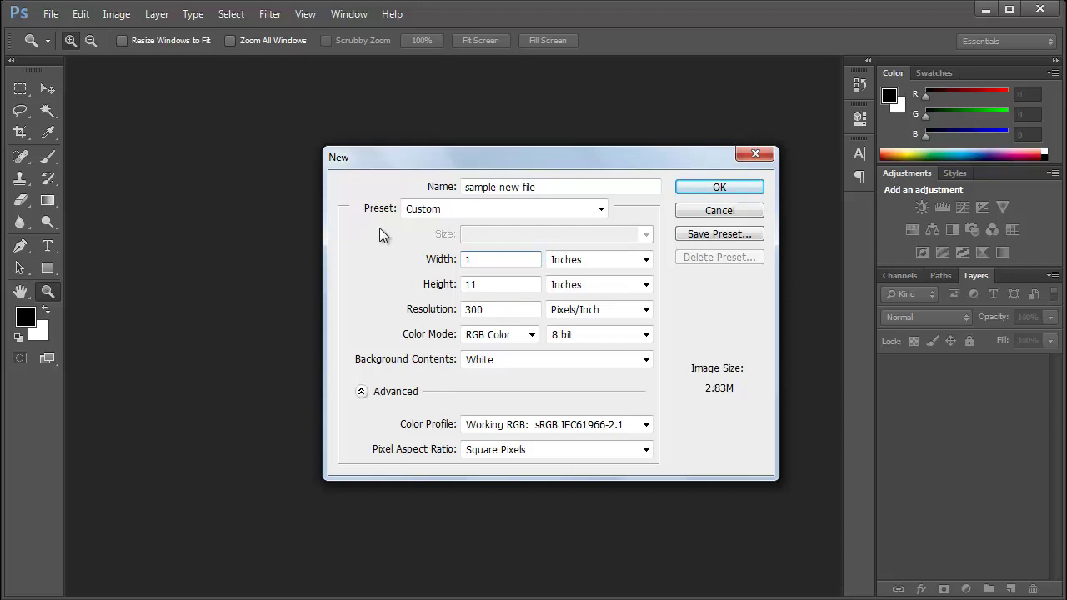
left_click(488, 284)
left_click_drag(488, 284, 433, 300)
type("1")
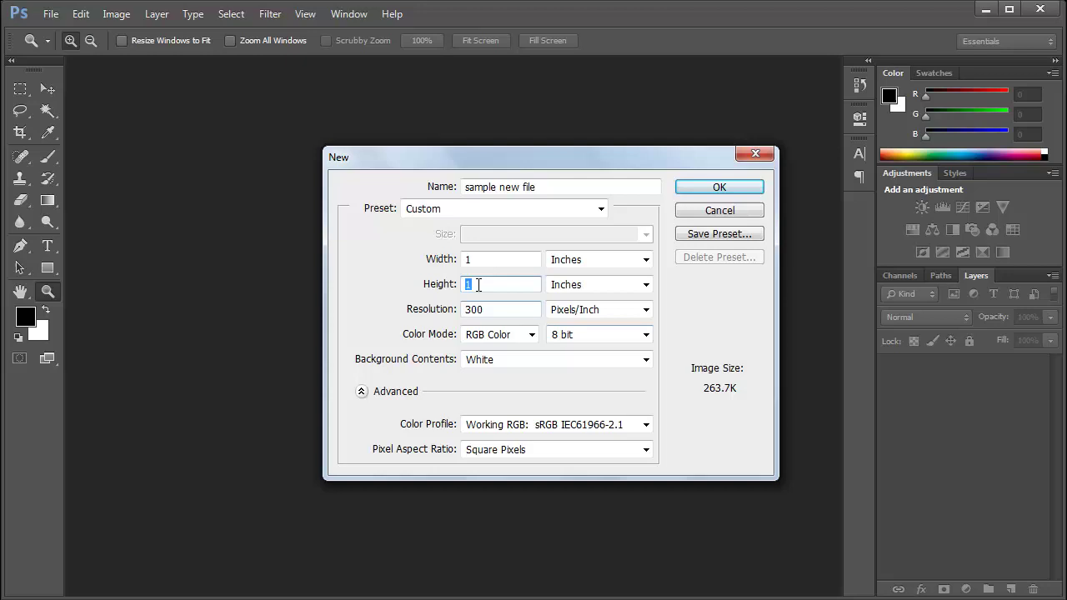
Switch the width units to pixels and back to inches, leaving height at 0.004 inches.
left_click(597, 260)
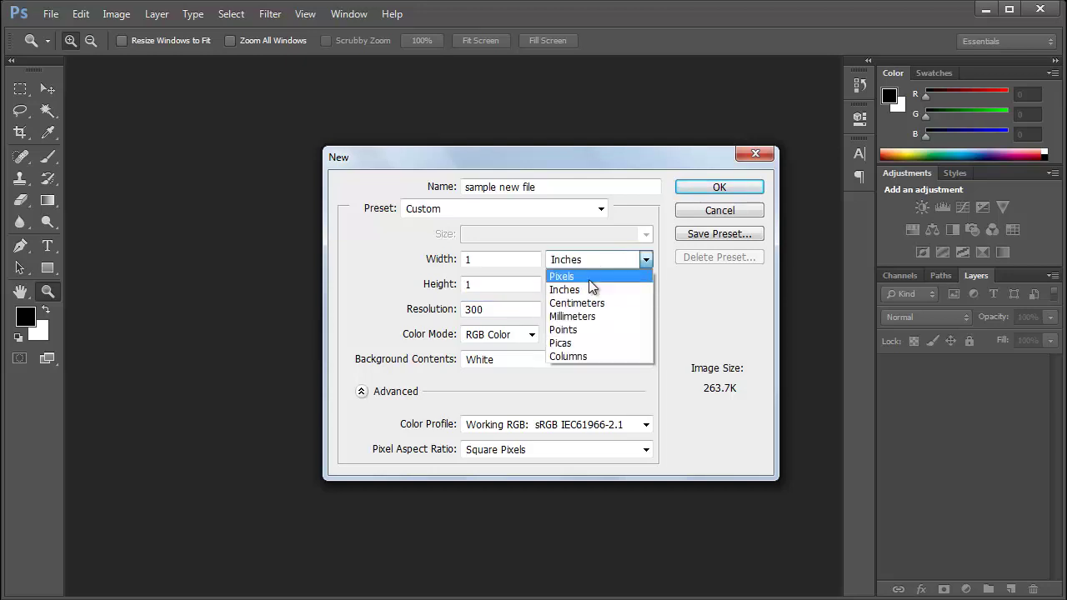
left_click(589, 280)
left_click(591, 263)
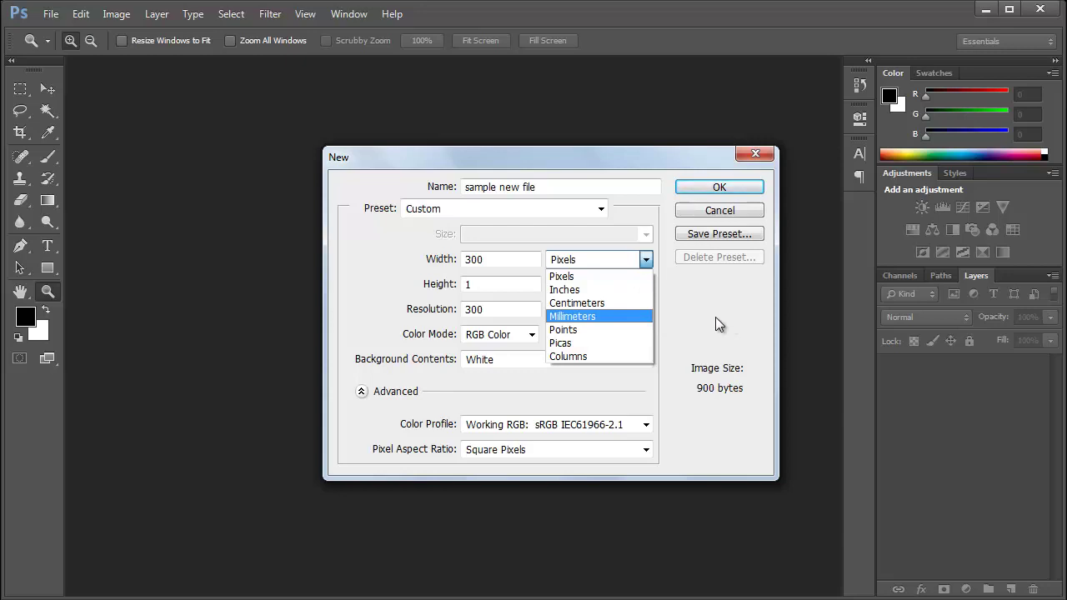
left_click(580, 289)
key("Tab")
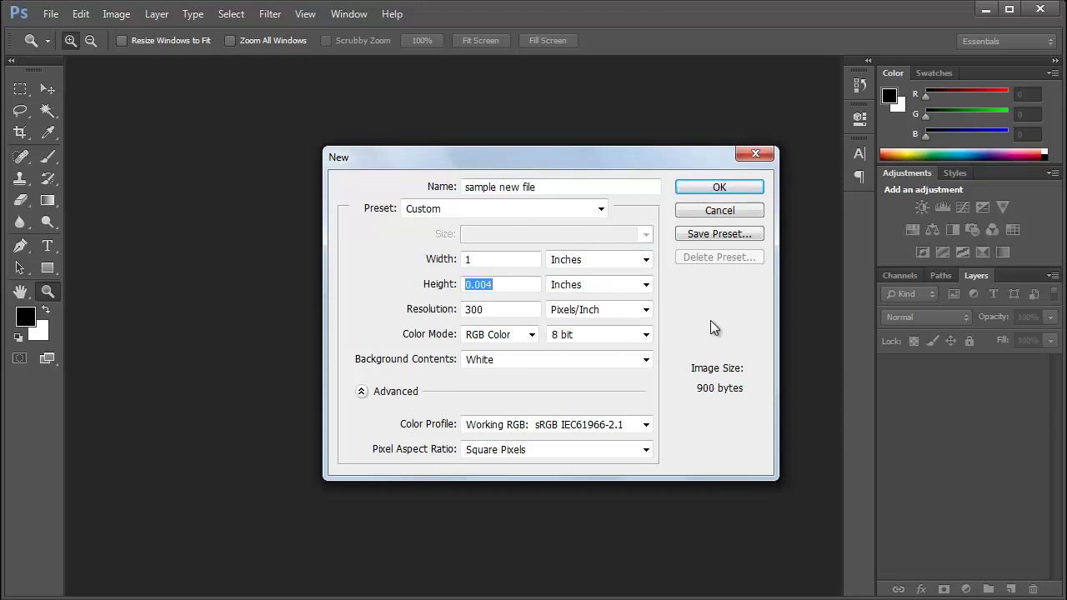
Reset the height to 1 inch and lower the resolution to 1 pixel/inch.
left_click(502, 258)
double_click(522, 265)
double_click(507, 284)
type("1")
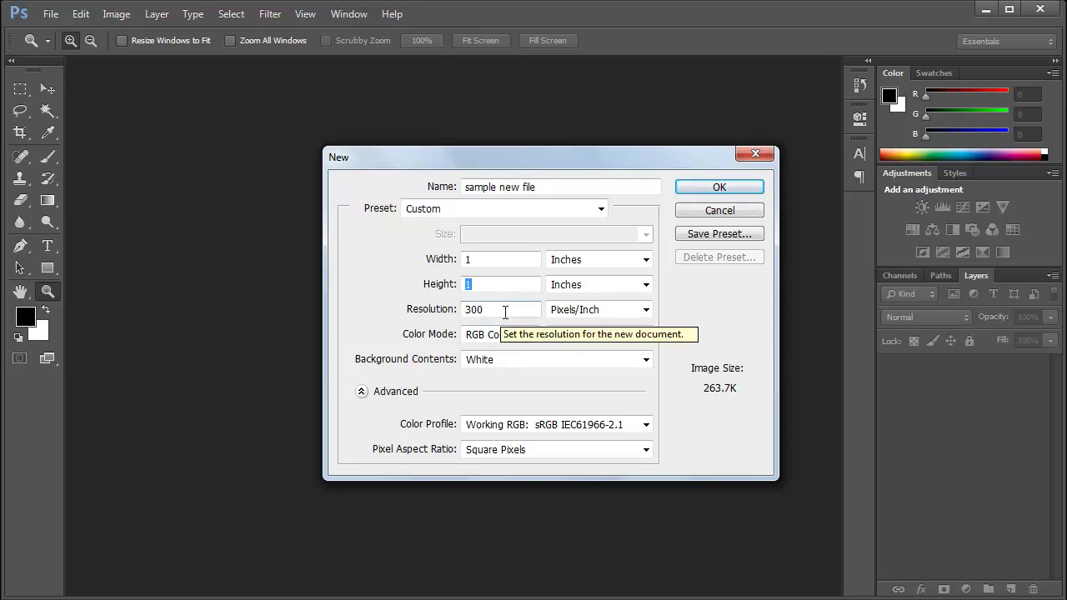
left_click_drag(508, 309, 432, 317)
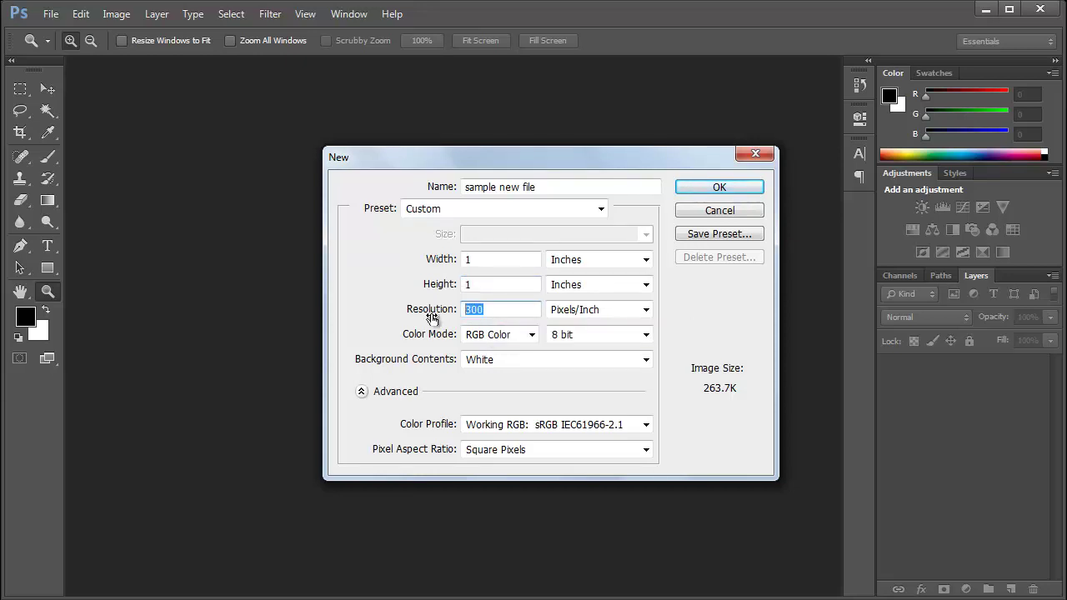
type("1")
Create the 1 ppi document, zoom in closely, and marquee-select its lone white pixel.
left_click(685, 189)
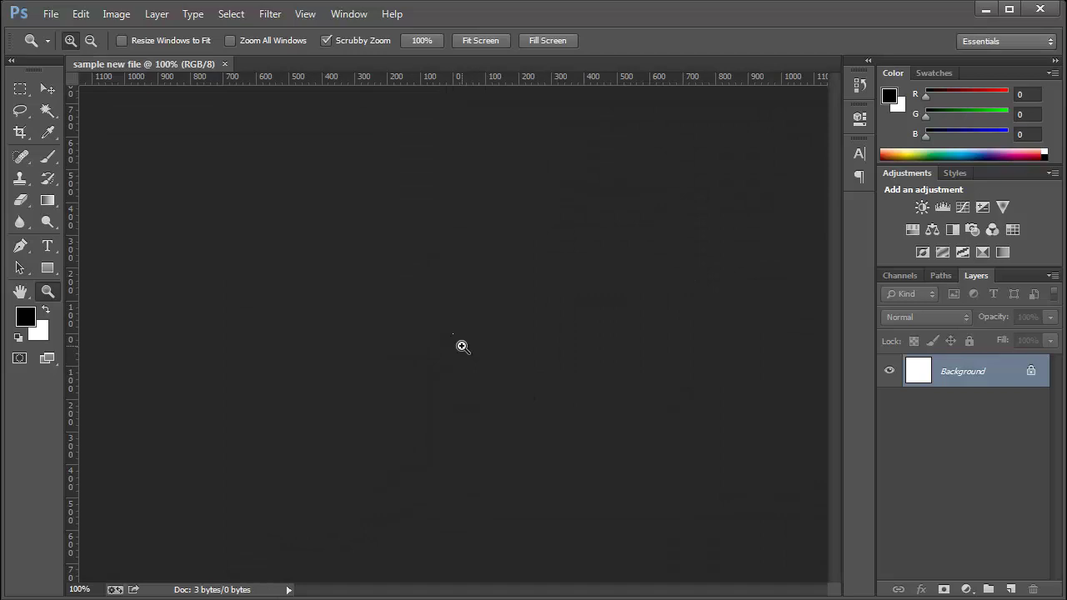
left_click_drag(469, 356, 490, 375)
left_click_drag(456, 334, 459, 335)
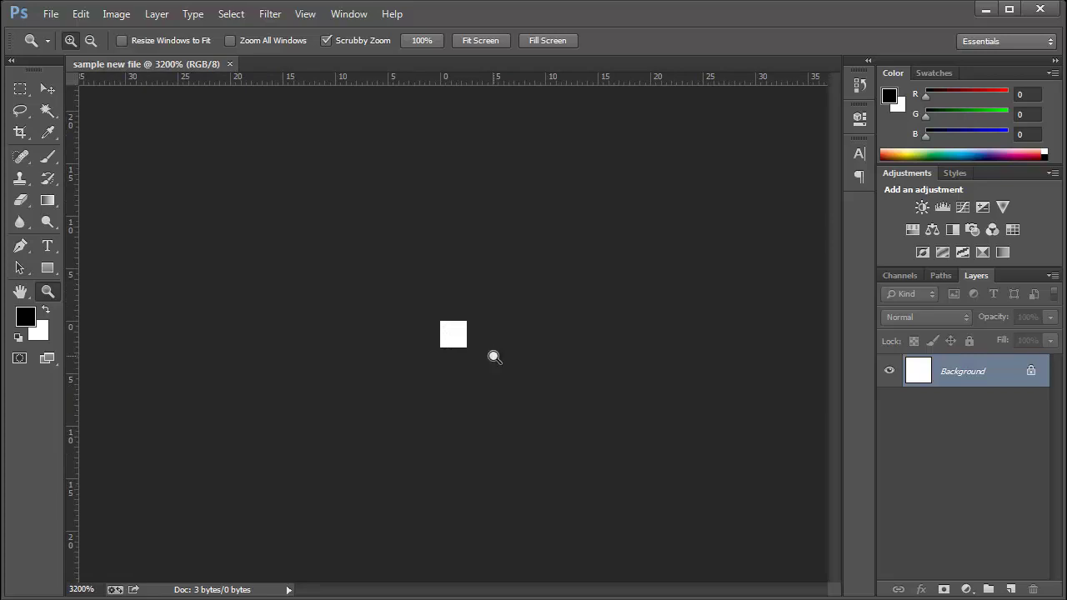
left_click(20, 88)
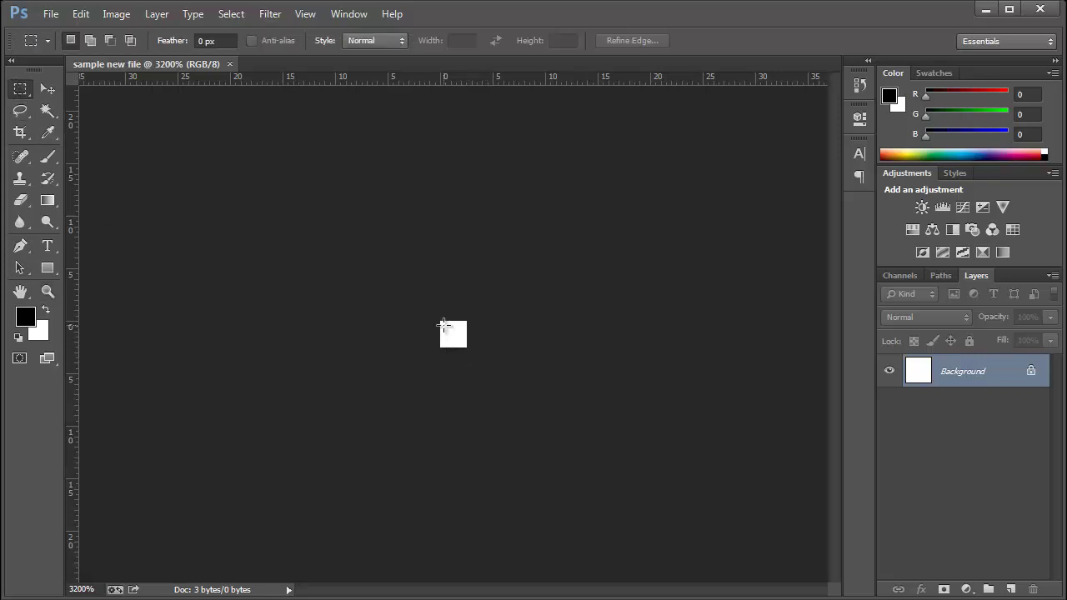
left_click_drag(440, 320, 467, 348)
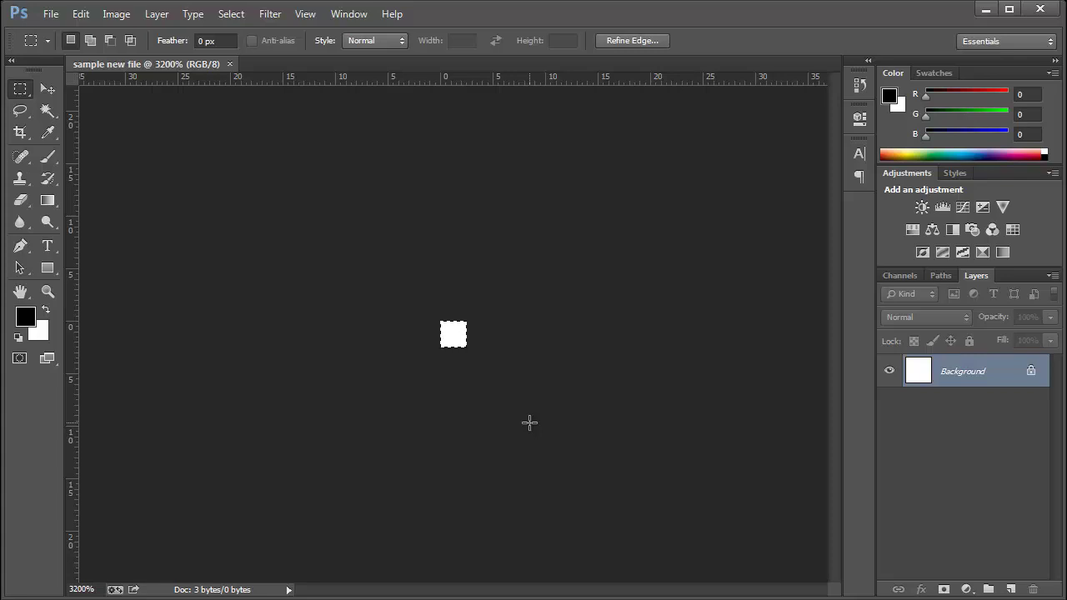
Create a new 1 × 1-inch document, Untitled-1, at 5 pixels/inch.
left_click(50, 14)
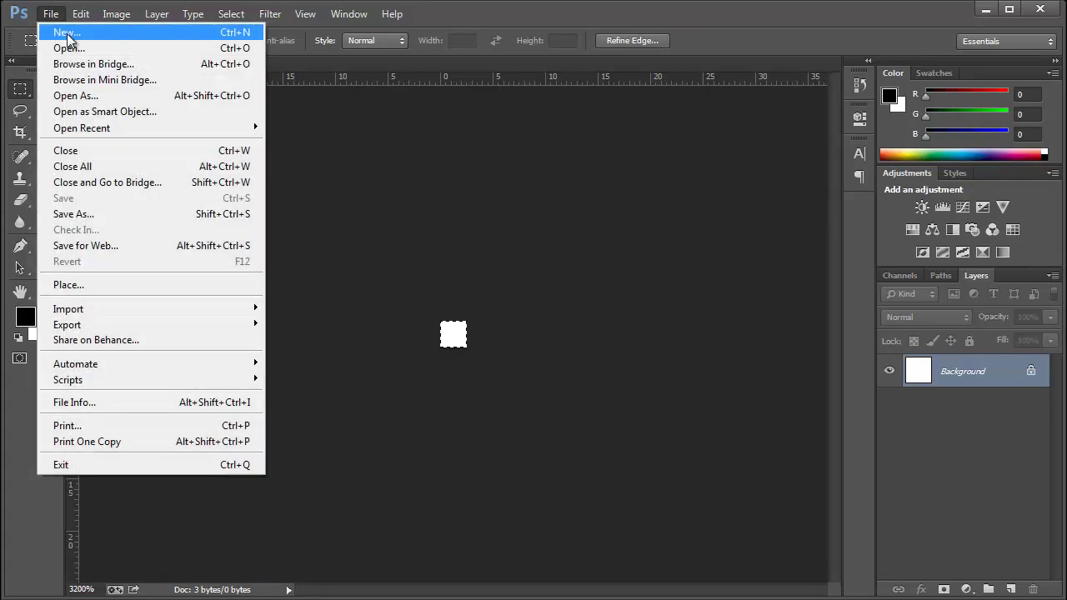
left_click(62, 32)
double_click(496, 309)
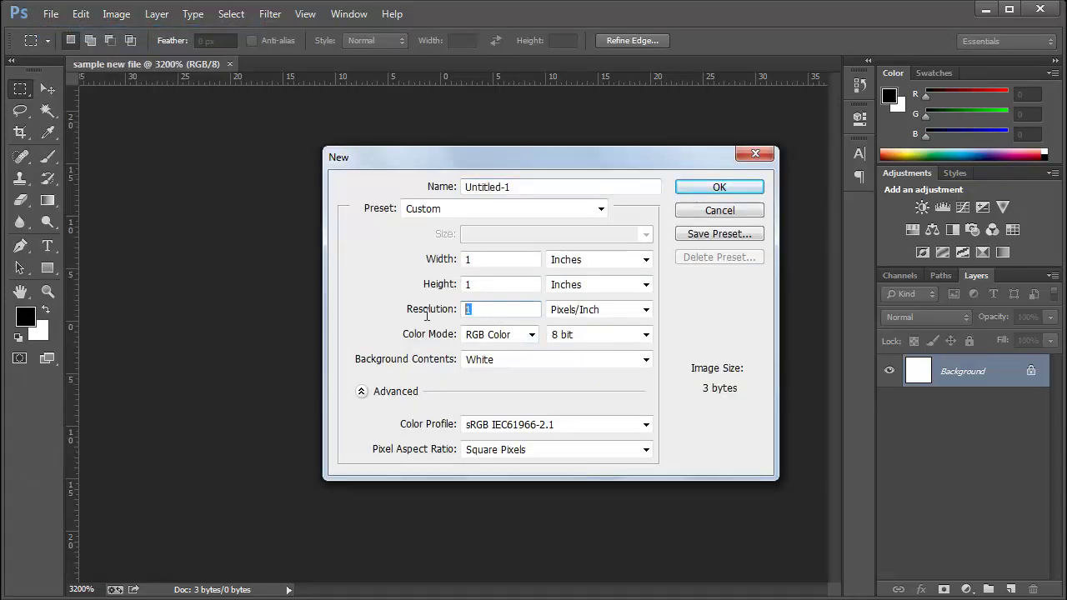
type("5")
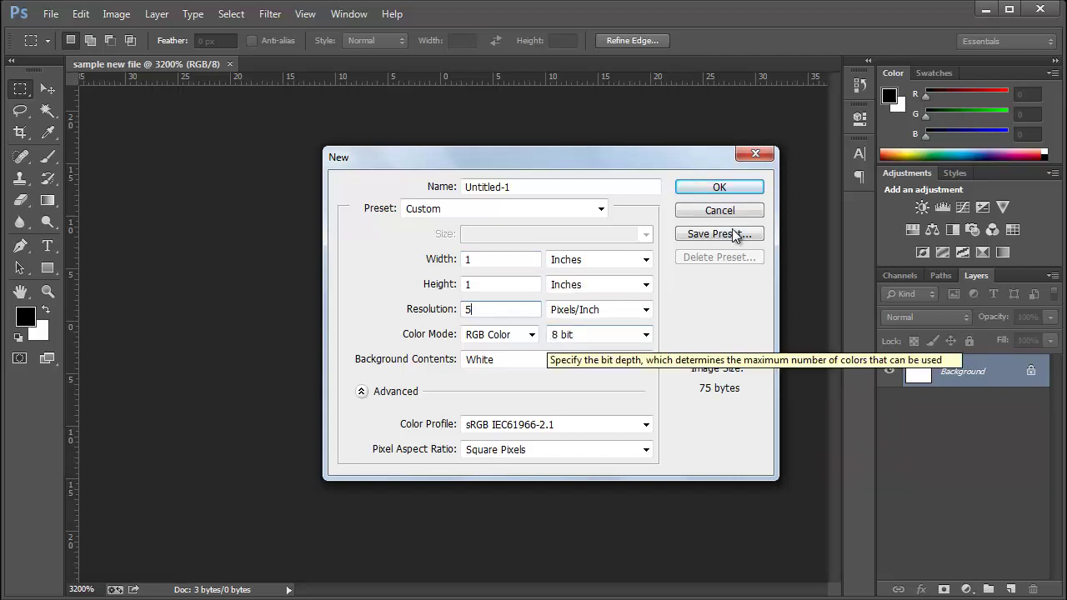
left_click(719, 188)
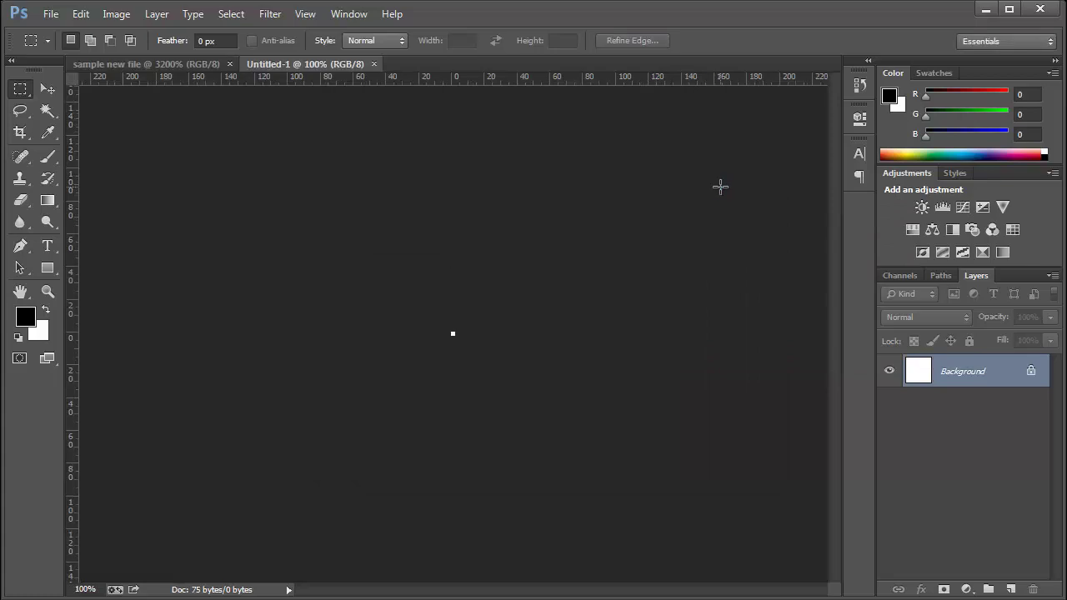
Zoom Untitled-1 in twice and marquee-select the top-left pixel.
key("ctrl+plus")
key("ctrl+plus")
key("ctrl+plus")
key("ctrl+plus")
key("ctrl+plus")
key("ctrl+plus")
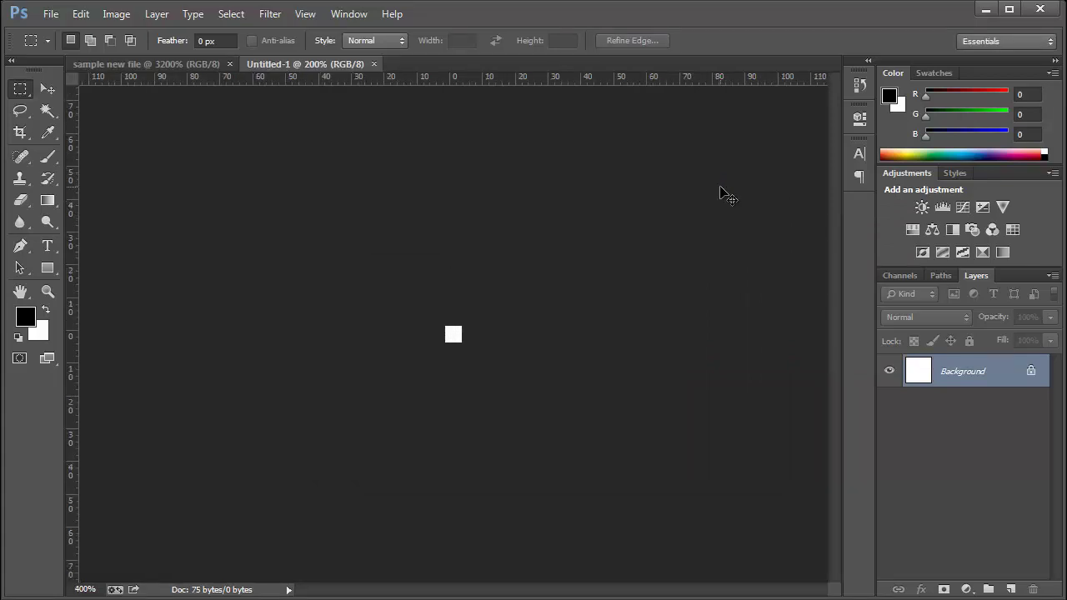
key("ctrl+plus")
key("ctrl+plus")
key("ctrl+plus")
key("ctrl+plus")
key("ctrl+plus")
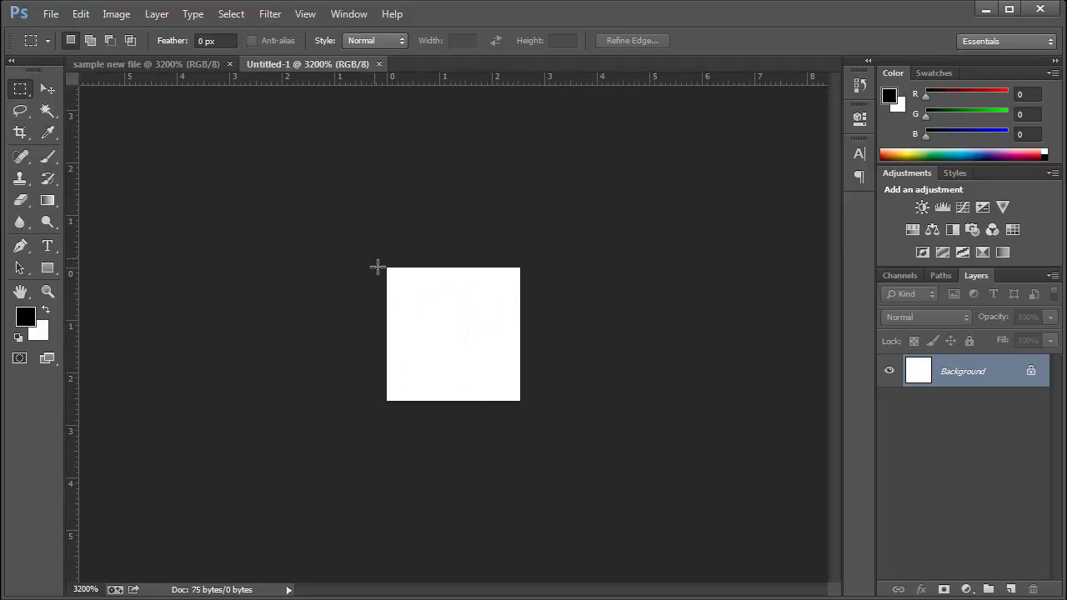
left_click_drag(389, 268, 512, 293)
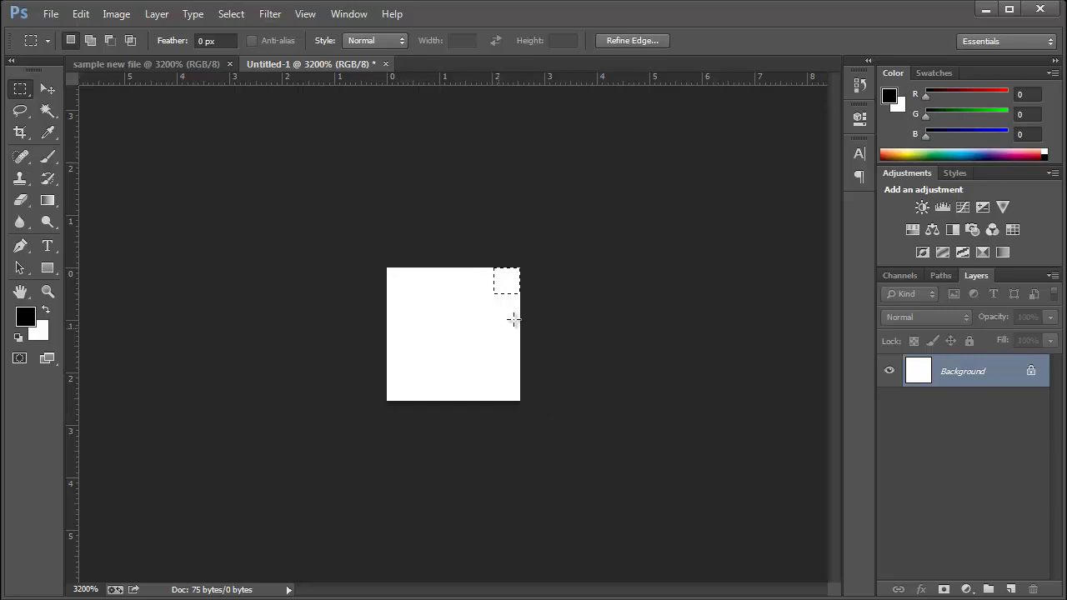
Drag the one-pixel selection down to the bottom-right corner pixel.
left_click_drag(514, 291, 511, 412)
Deselect, then drag a top-left to bottom-right gradient across Untitled-1's 5×5 canvas.
left_click(491, 350)
left_click(48, 202)
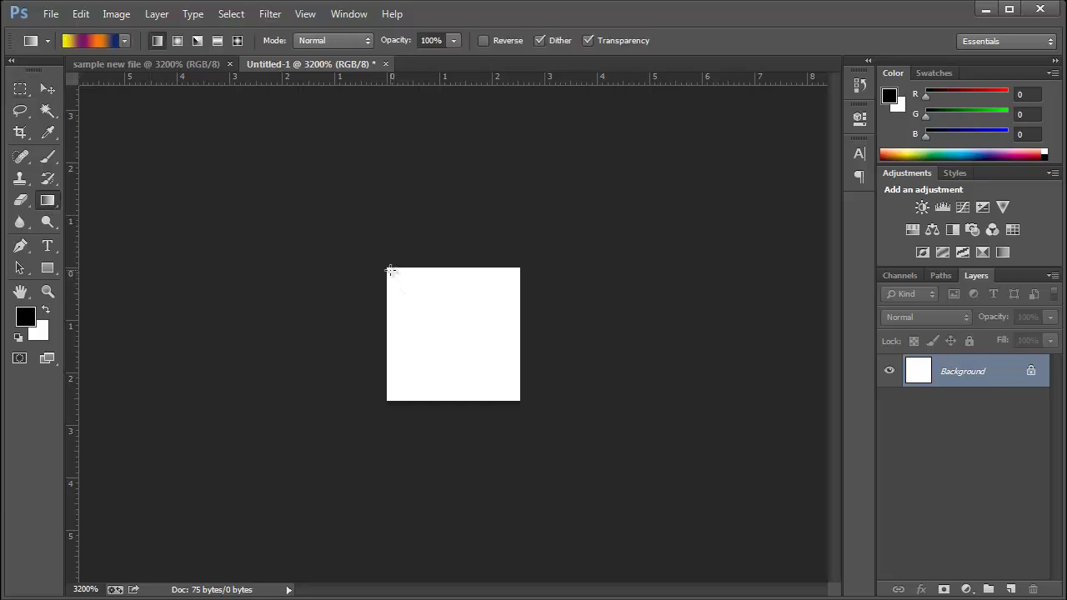
left_click_drag(390, 271, 512, 394)
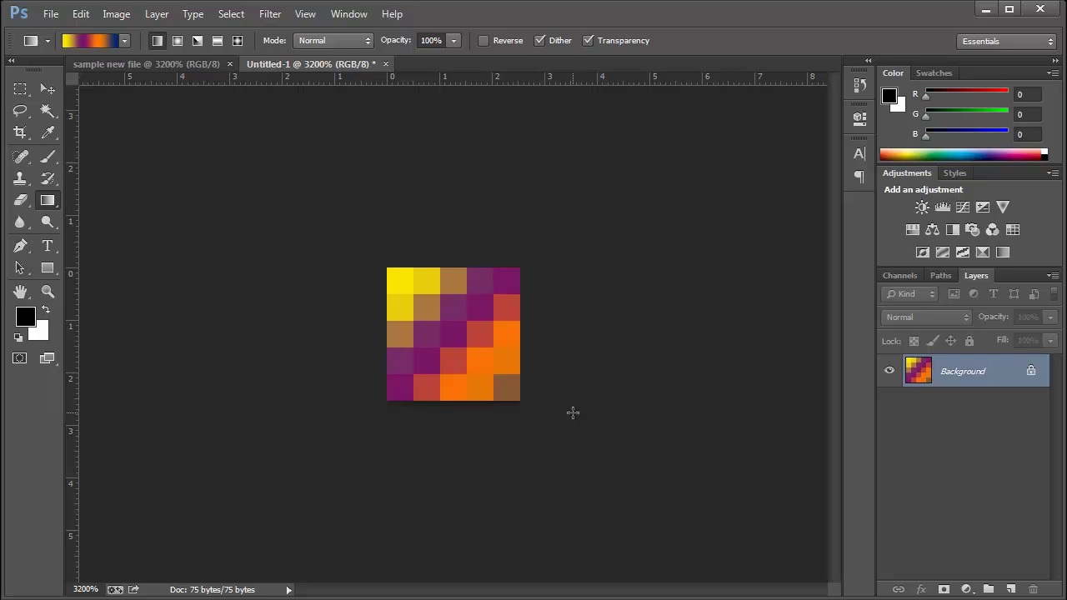
Create a new 1 × 1-inch document, Untitled-2, at 300 pixels/inch.
left_click(50, 14)
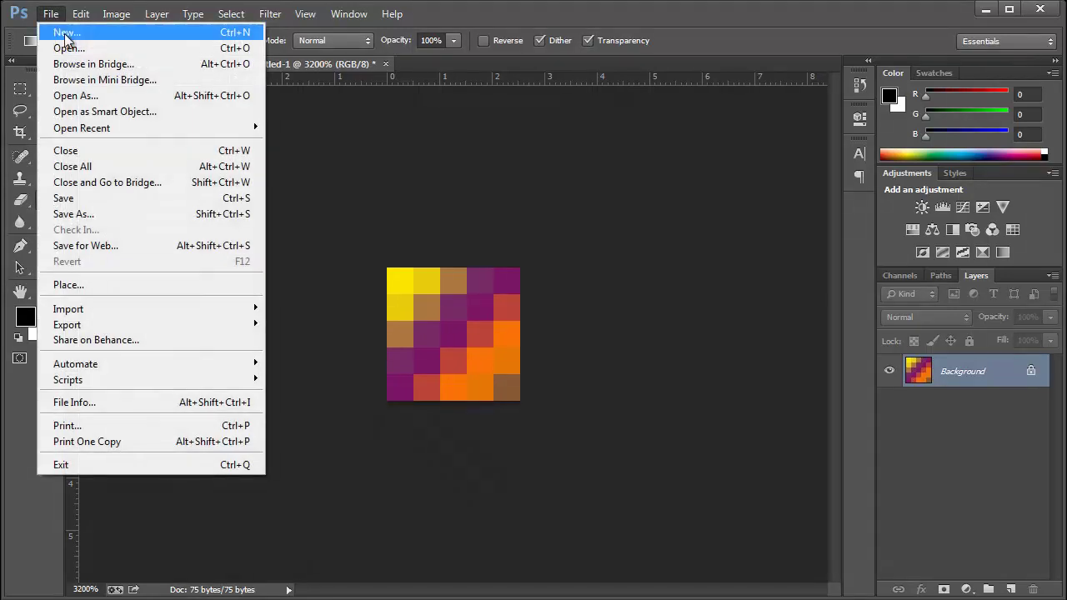
left_click(67, 34)
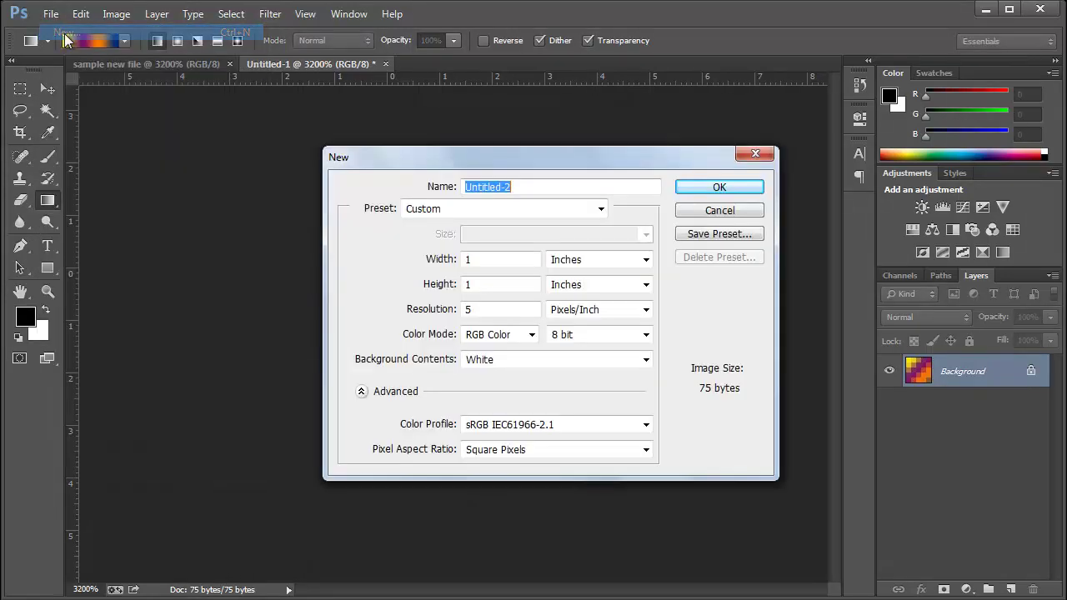
left_click(502, 259)
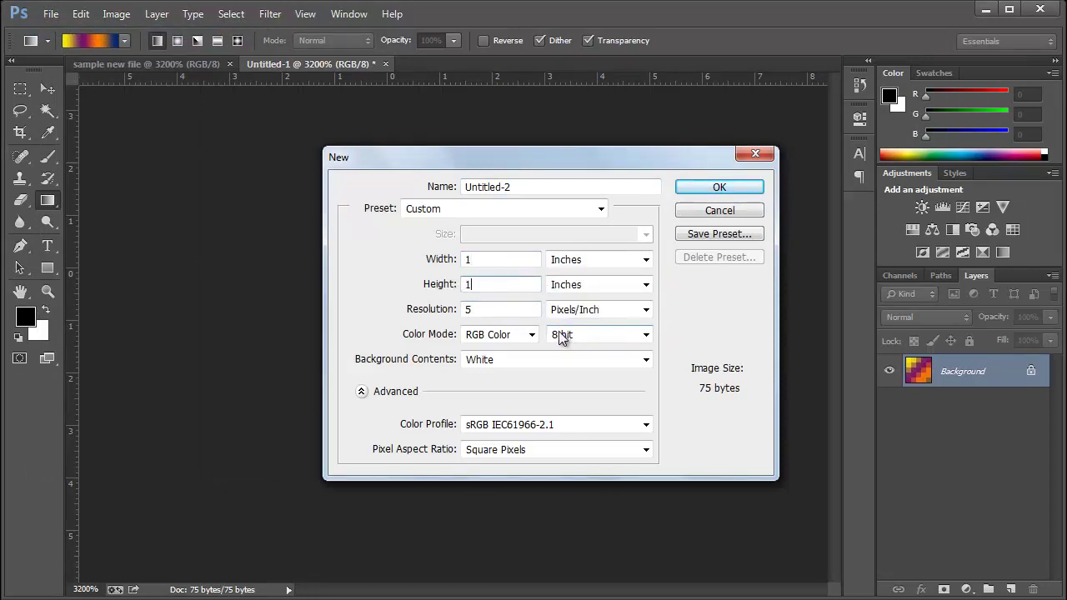
key("Tab")
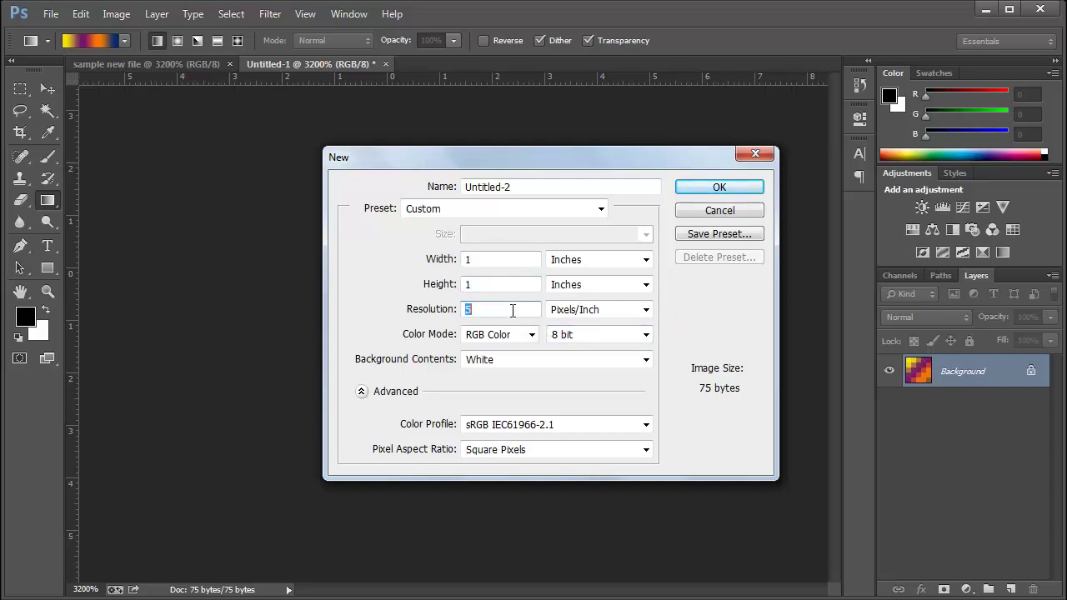
type("300")
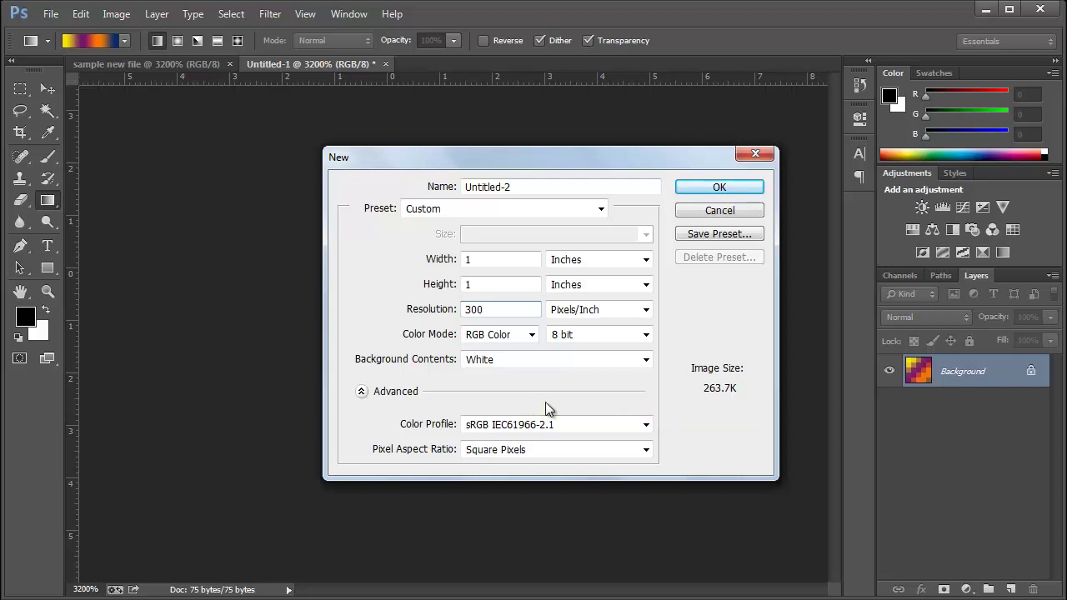
left_click(720, 187)
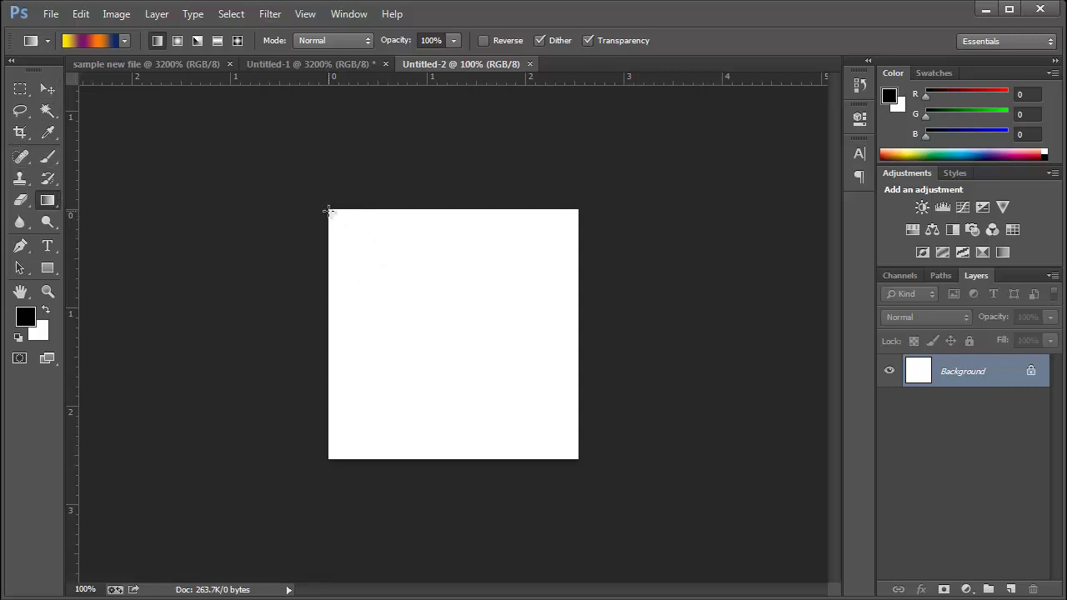
Drag a diagonal gradient from top-left to bottom-right across the Untitled-2 canvas.
left_click_drag(328, 211, 576, 454)
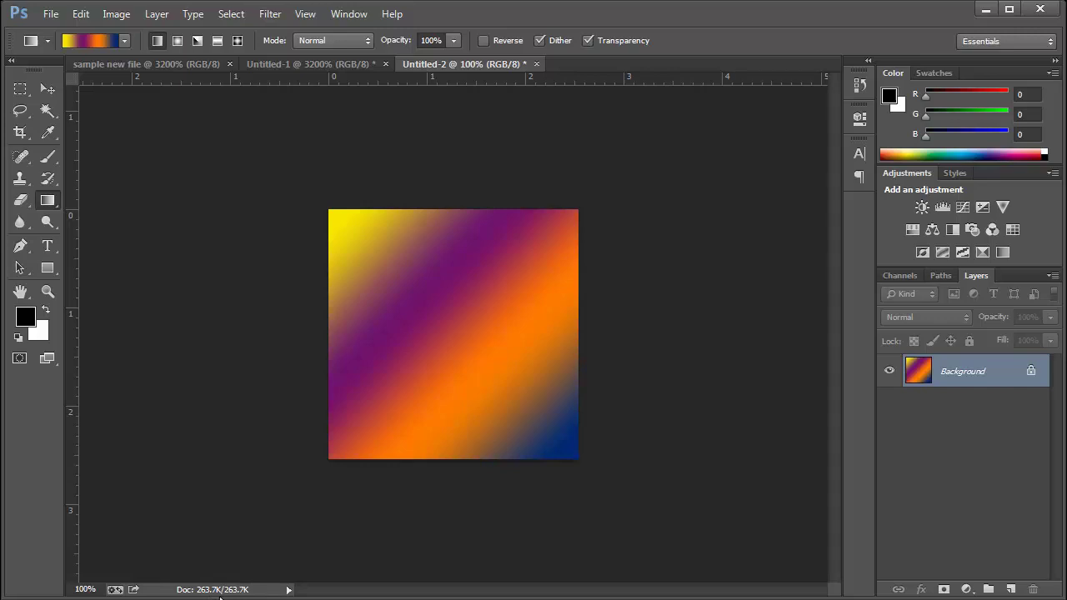
Return to the Untitled-1 tab to view its 5×5-pixel gradient at 3200% zoom.
key("ctrl+Tab")
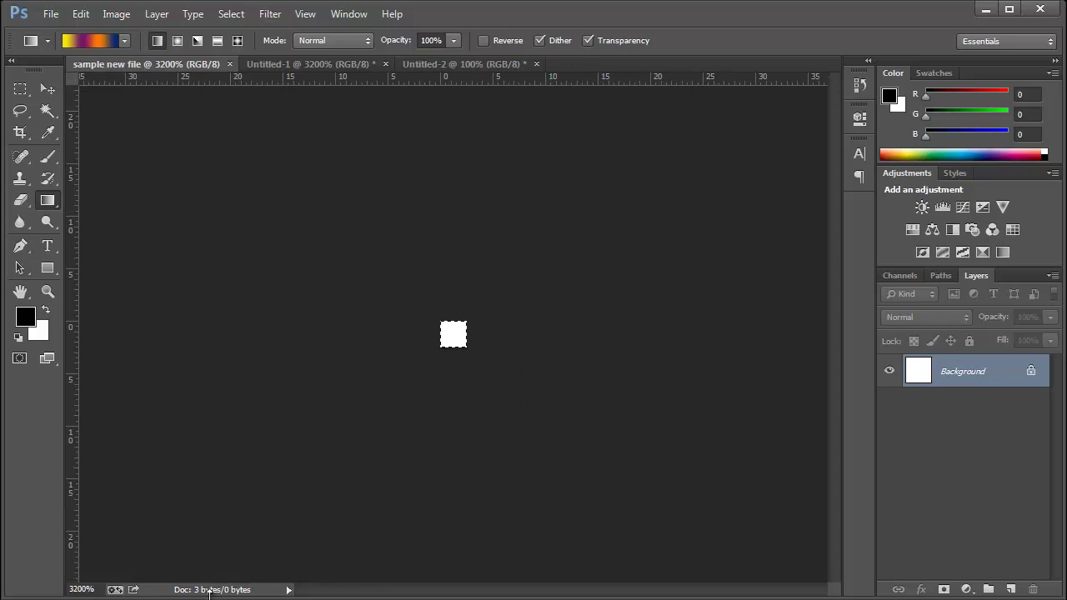
key("ctrl+Tab")
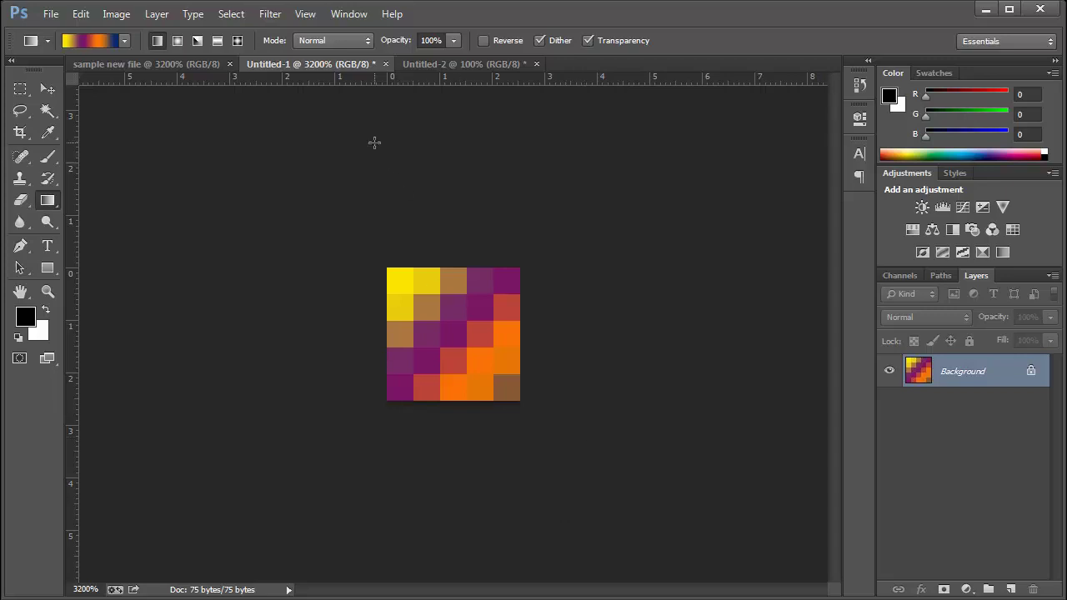
Open sample2.jpg, the cartoon portrait, from the Desktop via File > Open.
left_click(51, 15)
left_click(58, 45)
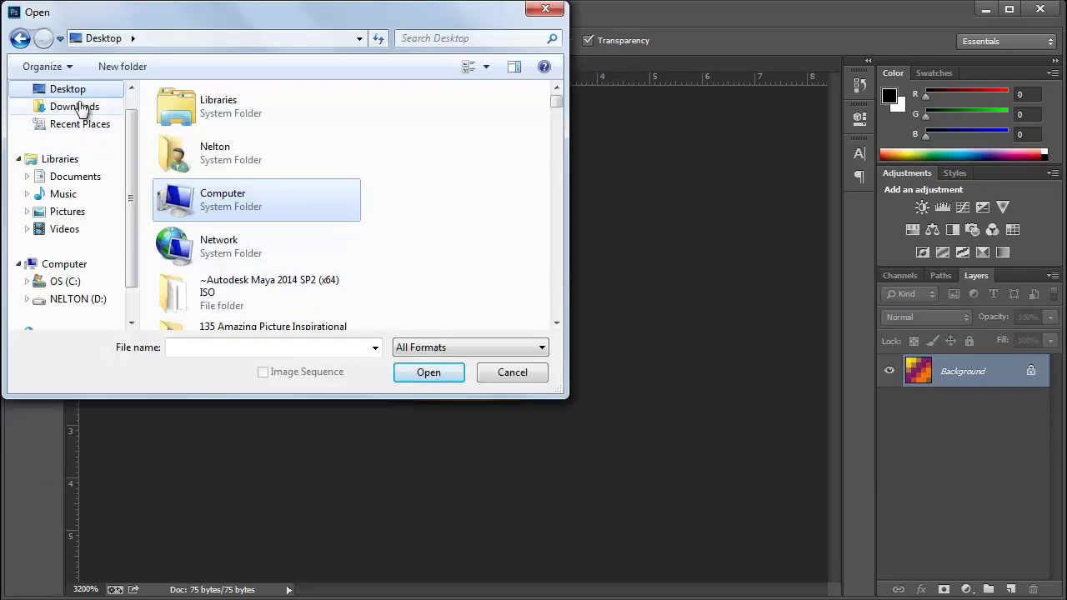
left_click_drag(563, 111, 550, 206)
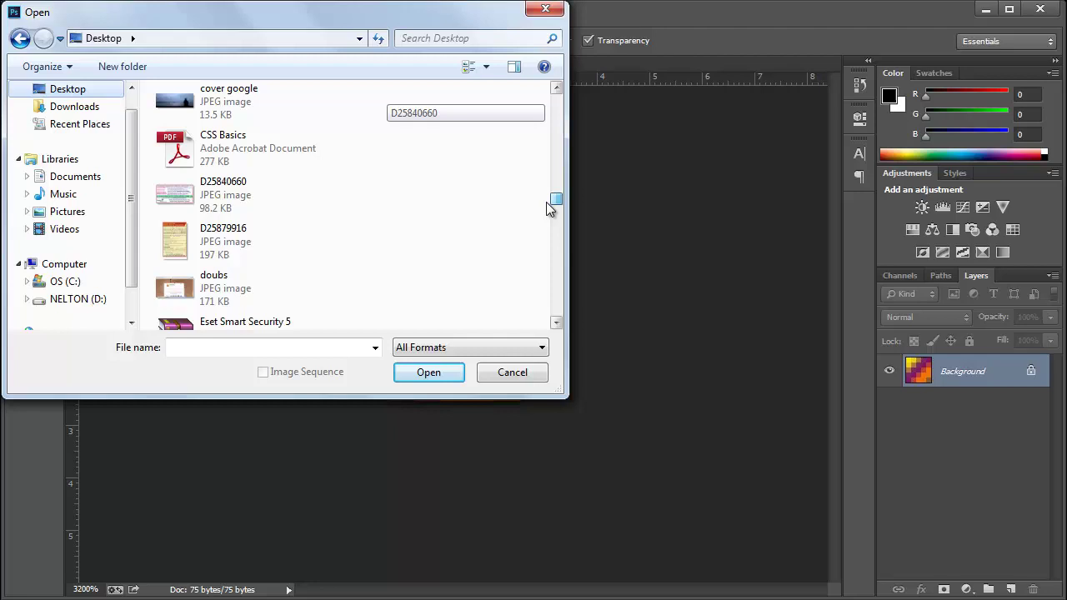
left_click_drag(546, 202, 543, 248)
left_click(355, 212)
scroll(401, 235, "up", 2)
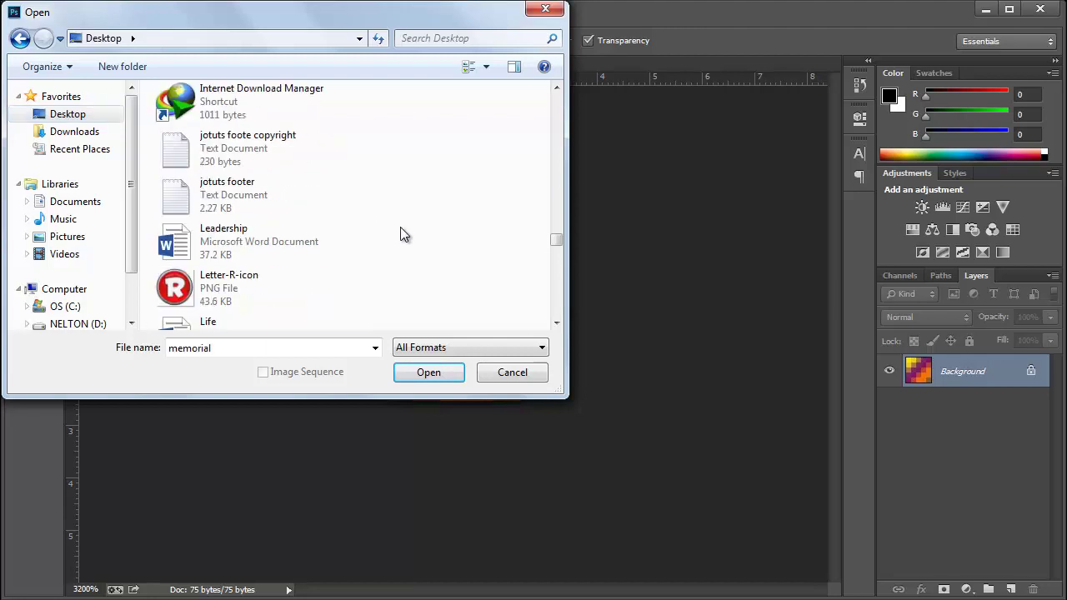
scroll(429, 236, "down", 6)
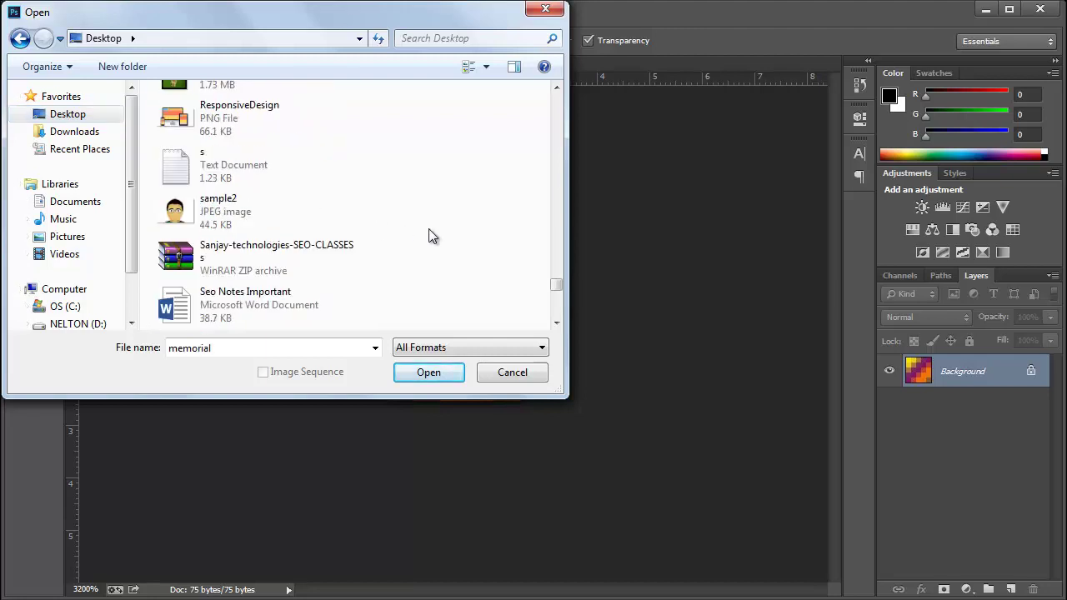
scroll(429, 233, "down", 3)
scroll(350, 233, "up", 3)
left_click(221, 192)
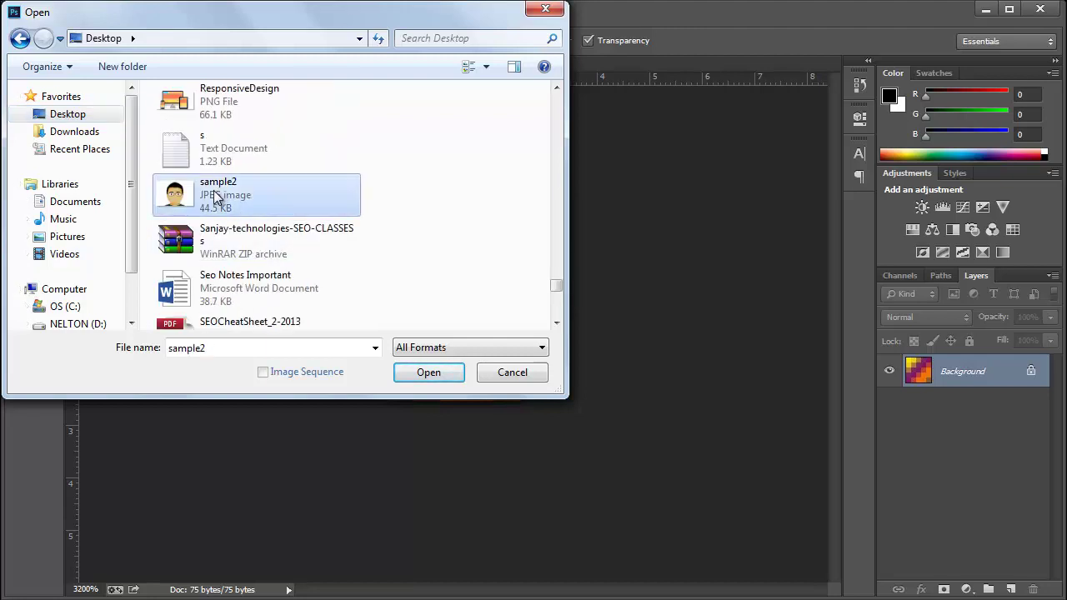
left_click(427, 373)
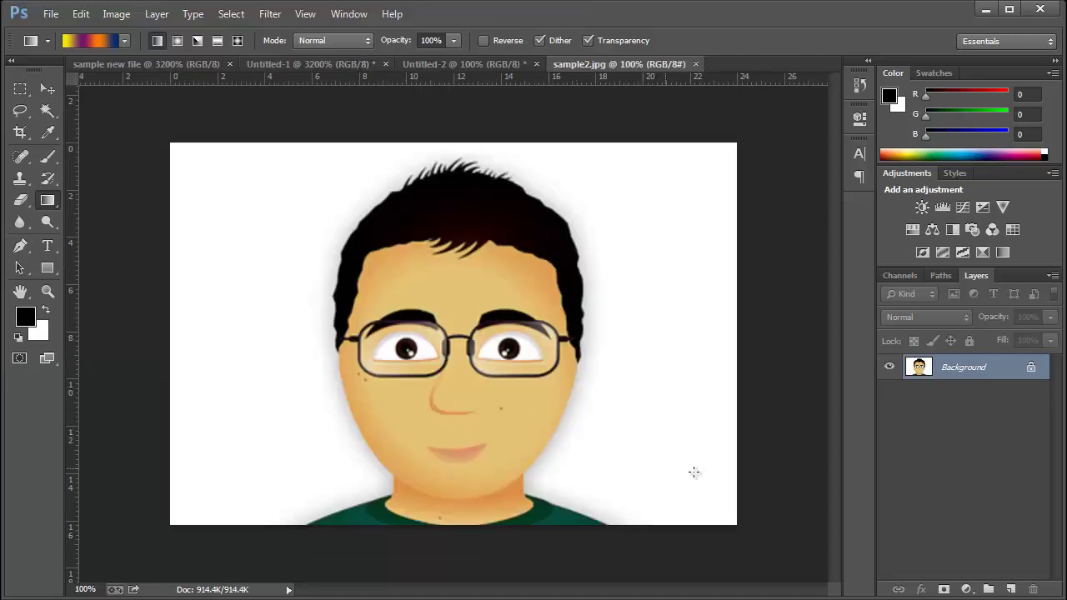
In Image Size, switch width units to inches and change resolution from 72 to 300 ppi.
left_click(121, 15)
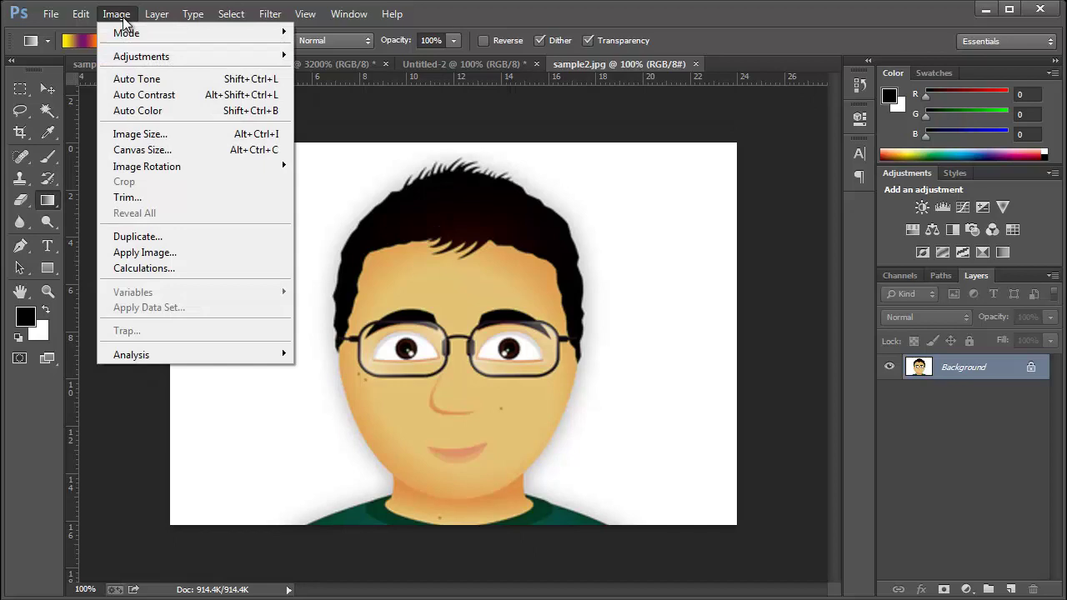
left_click(137, 134)
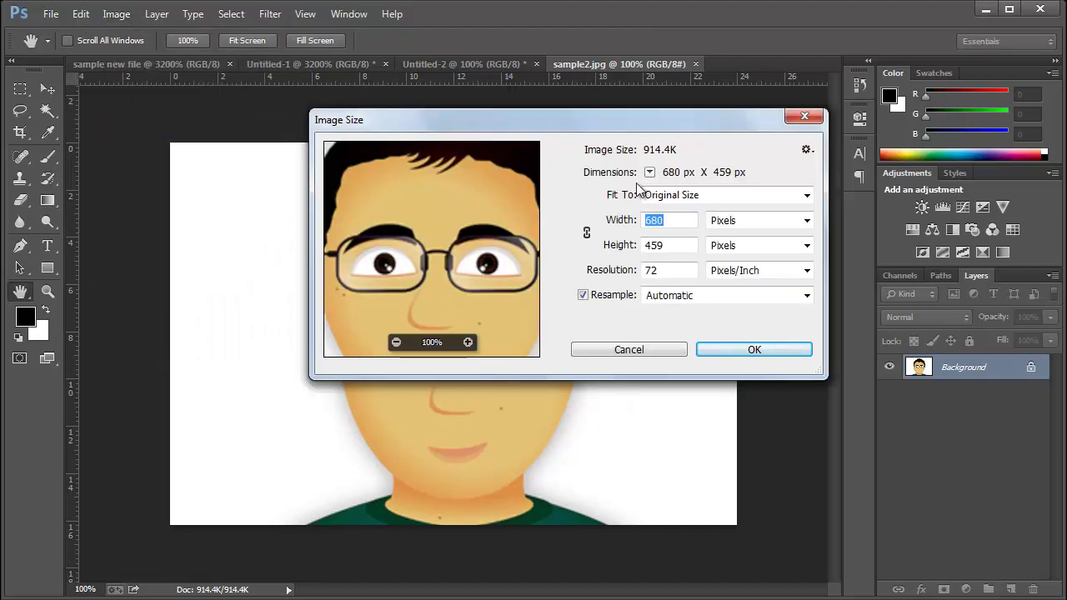
left_click_drag(673, 125, 565, 171)
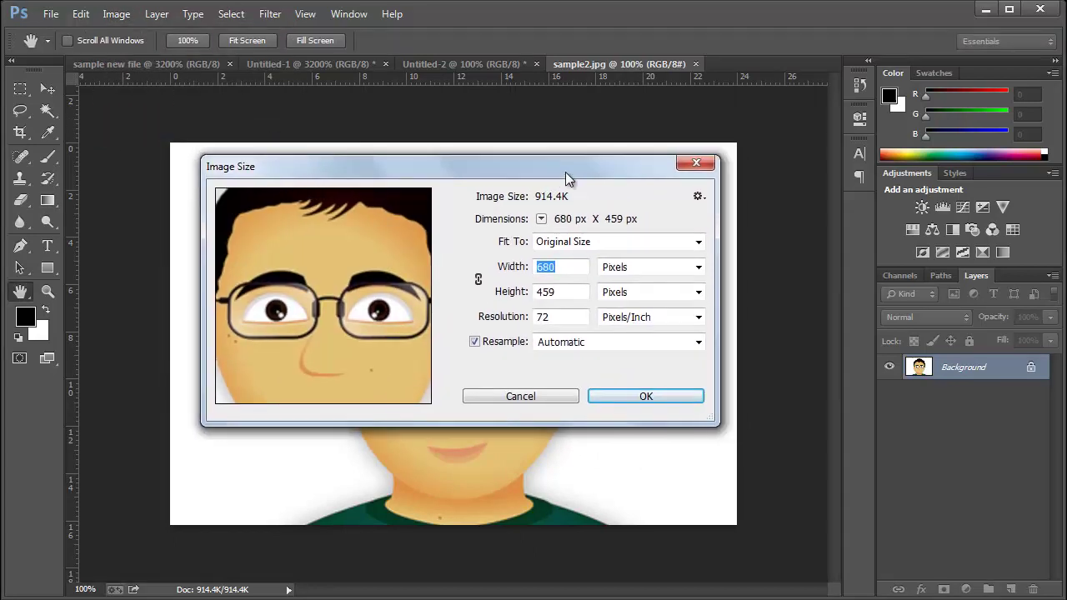
left_click(642, 268)
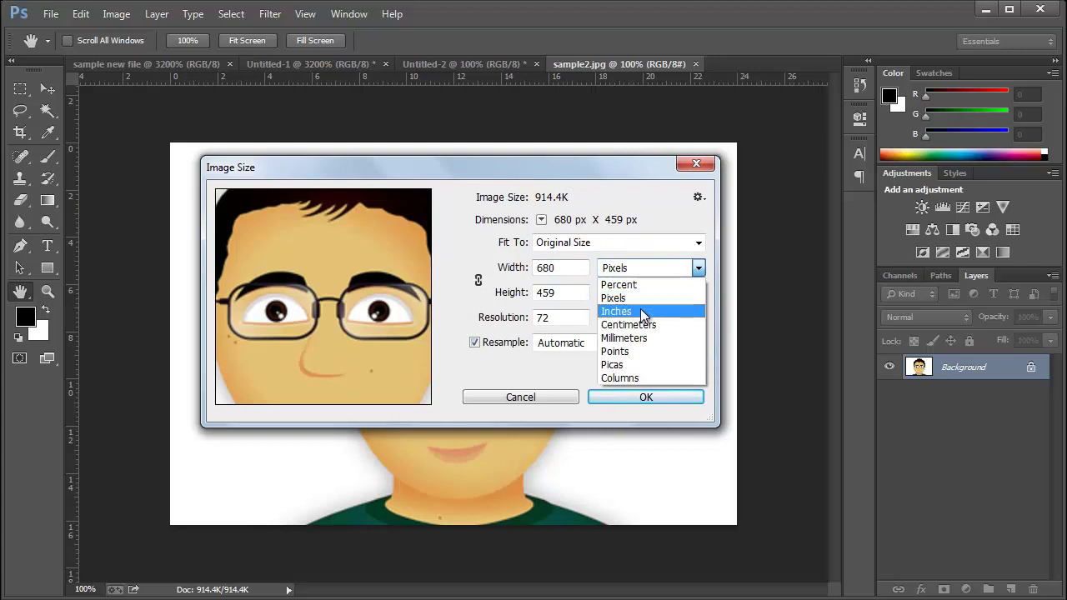
left_click(642, 312)
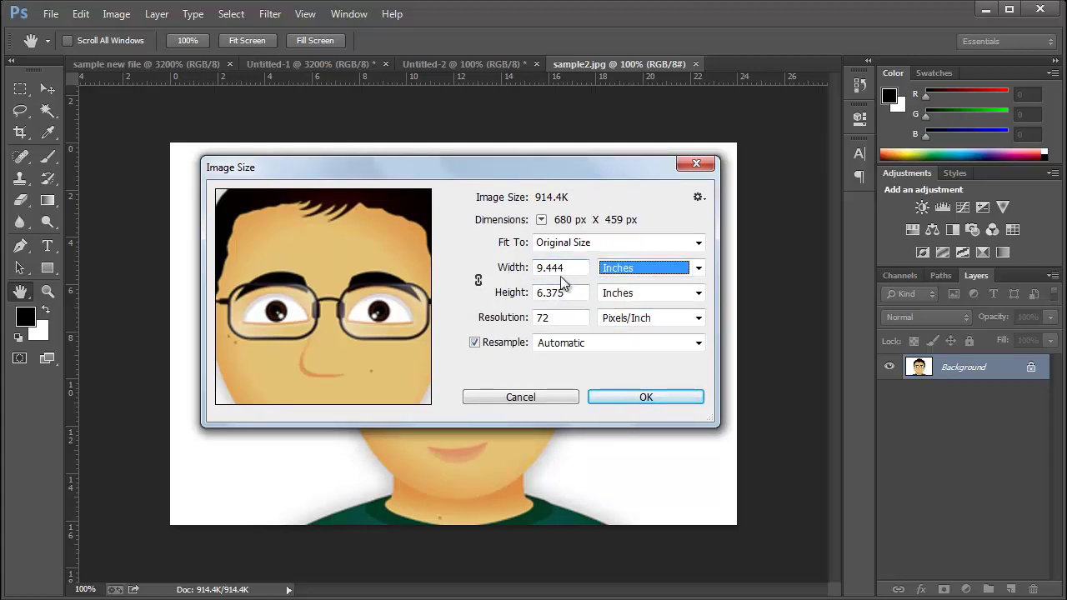
double_click(560, 318)
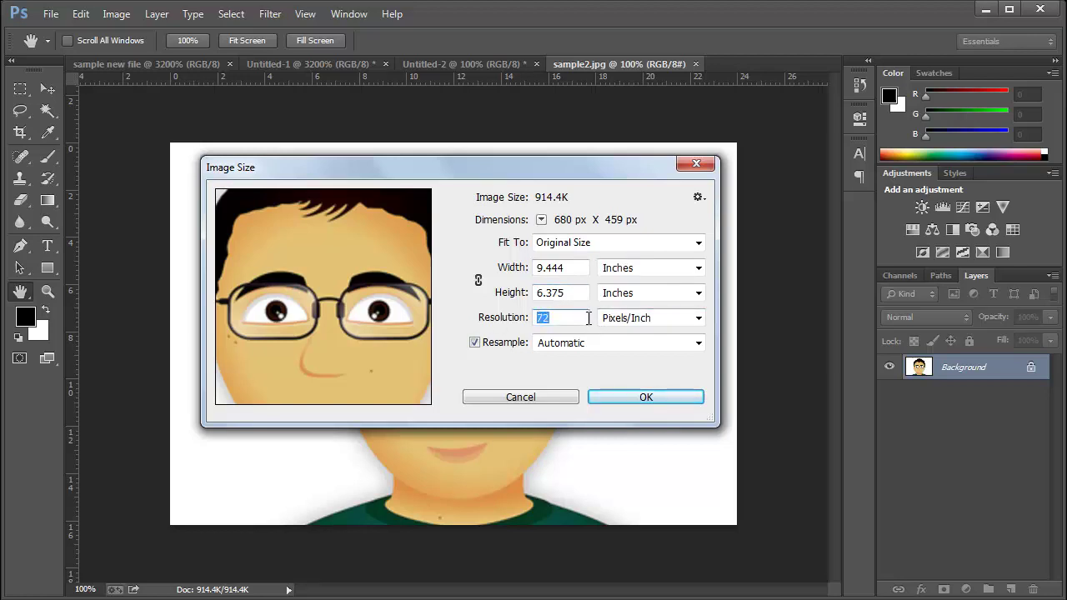
type("300")
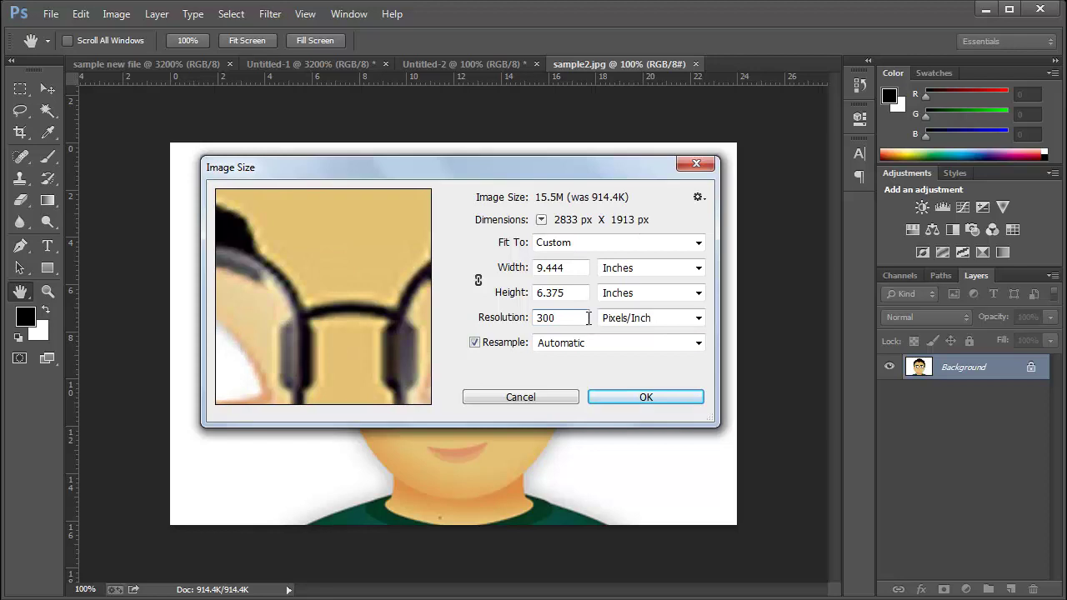
left_click(664, 399)
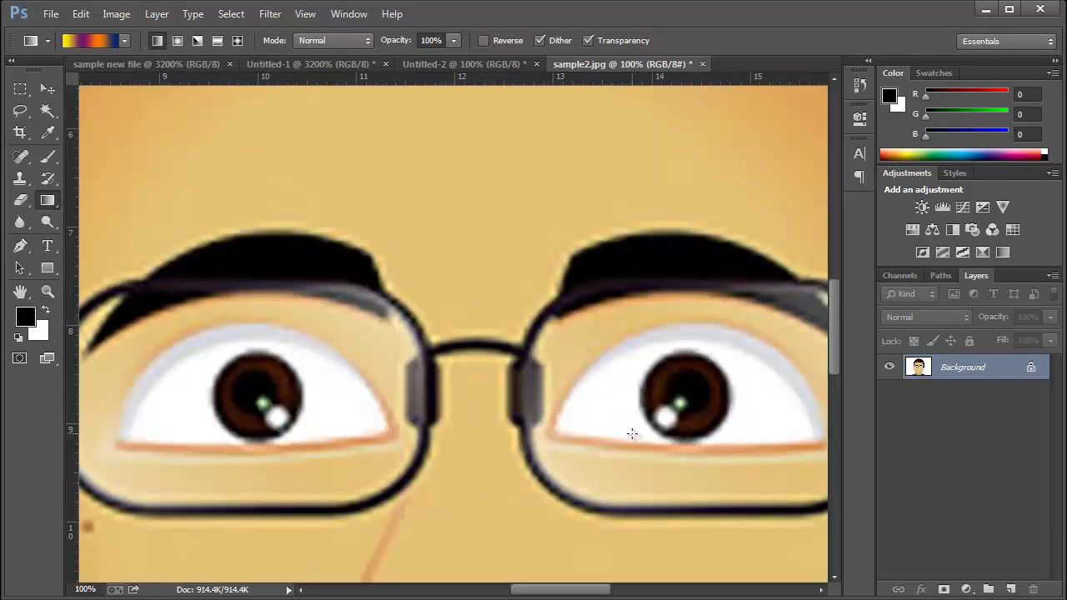
Zoom out from 100% to 25% so the whole resampled portrait is visible.
key("ctrl+minus")
key("ctrl+minus")
key("ctrl+minus")
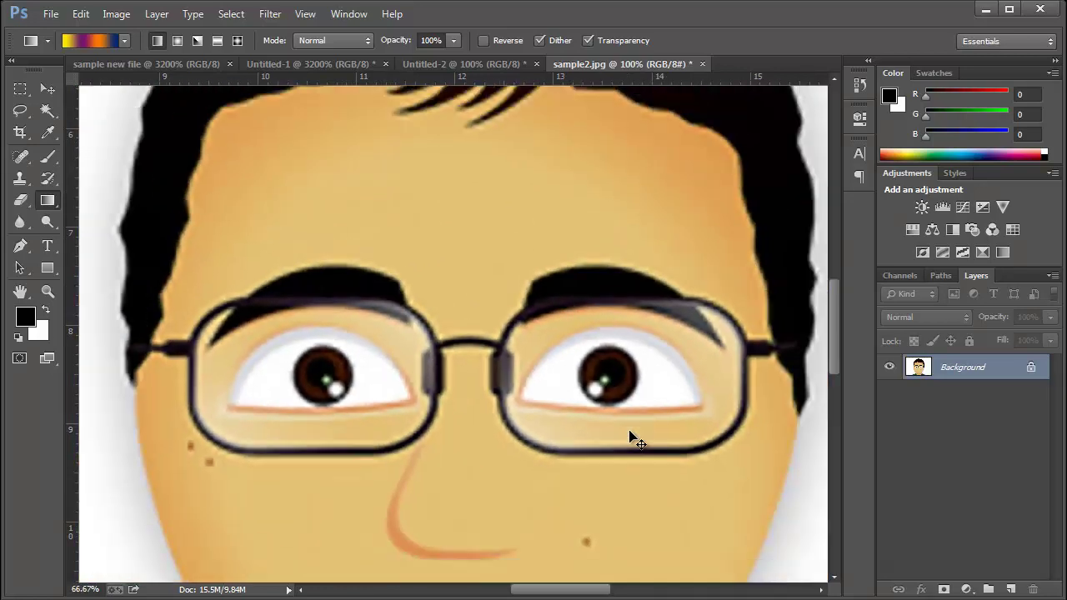
key("ctrl+minus")
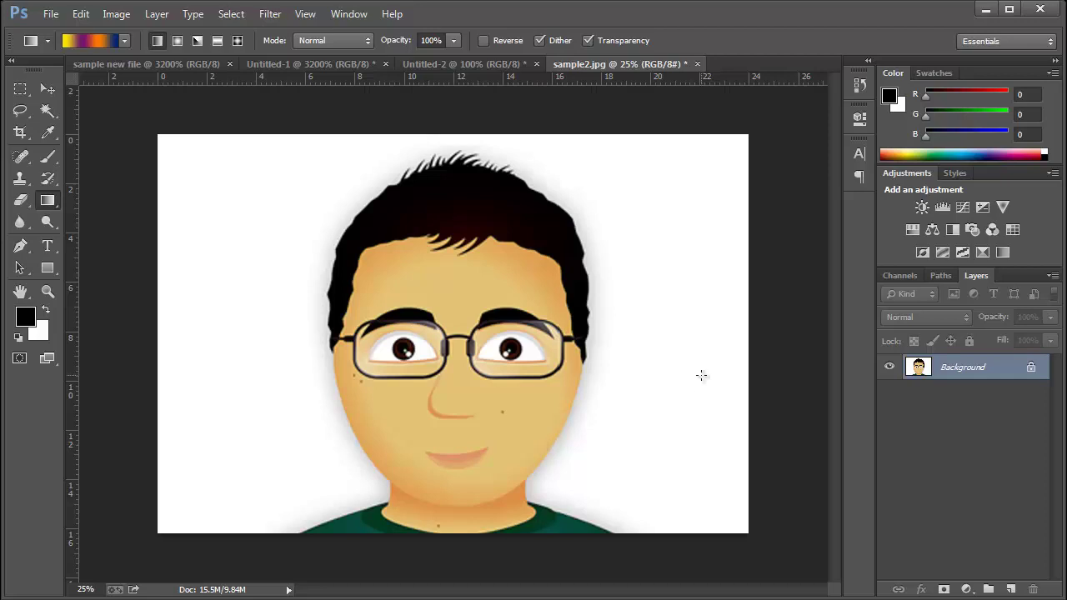
Open New for a 1 × 1 inch, 300 ppi document, keeping sRGB IEC61966-2.1 and Square Pixels.
left_click(53, 14)
left_click(55, 28)
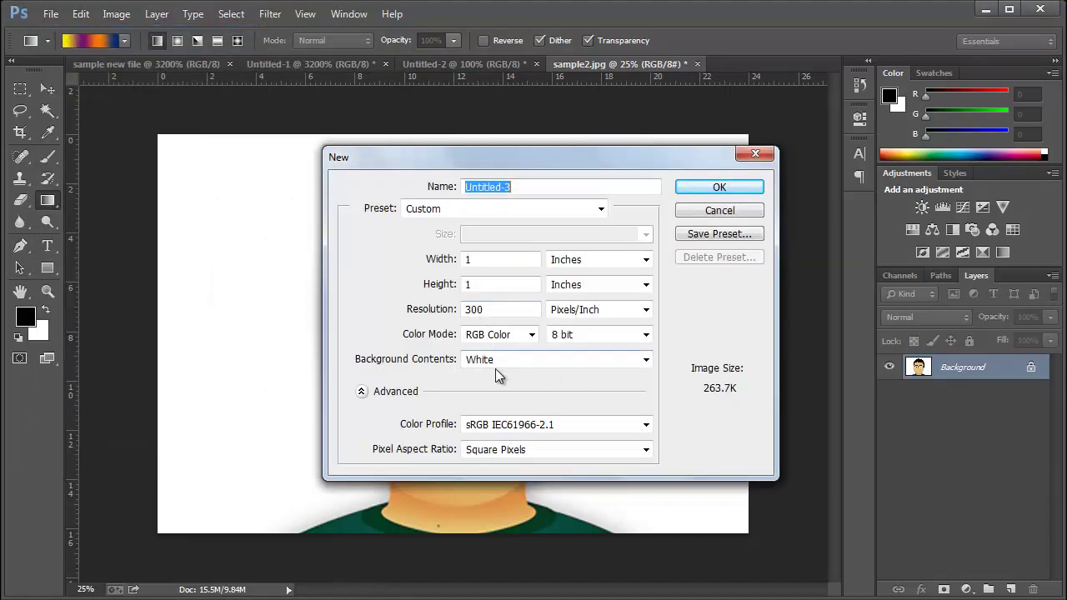
left_click(519, 425)
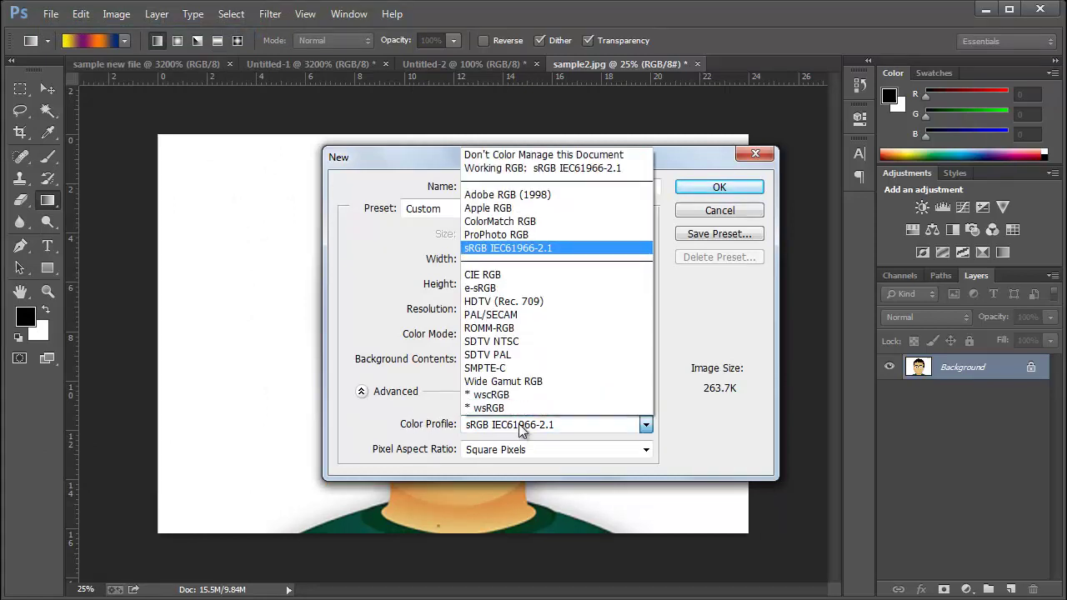
left_click(519, 425)
left_click(525, 449)
left_click(544, 453)
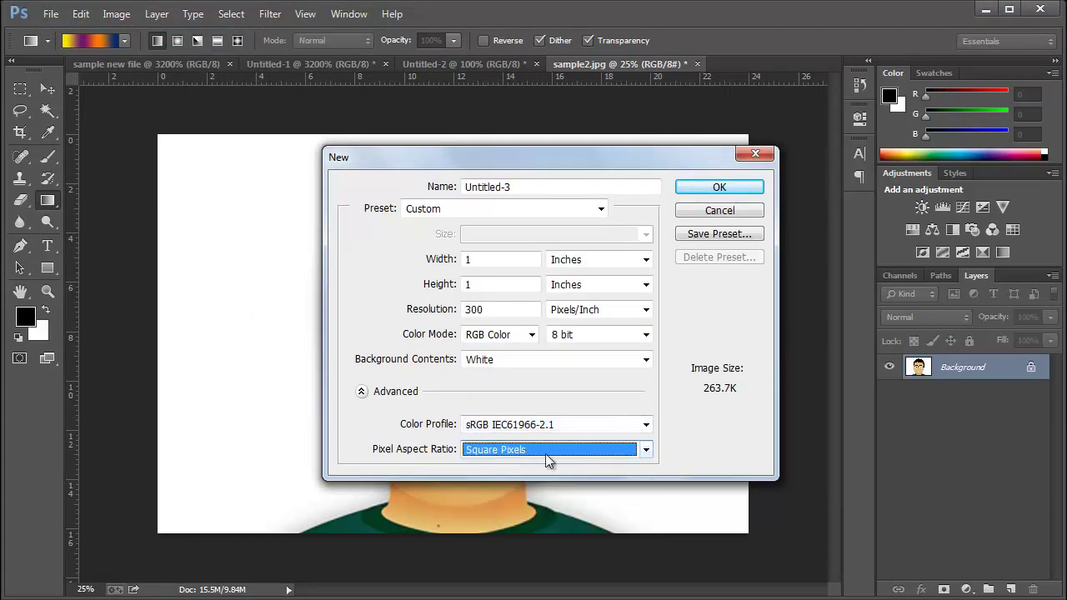
key("Tab")
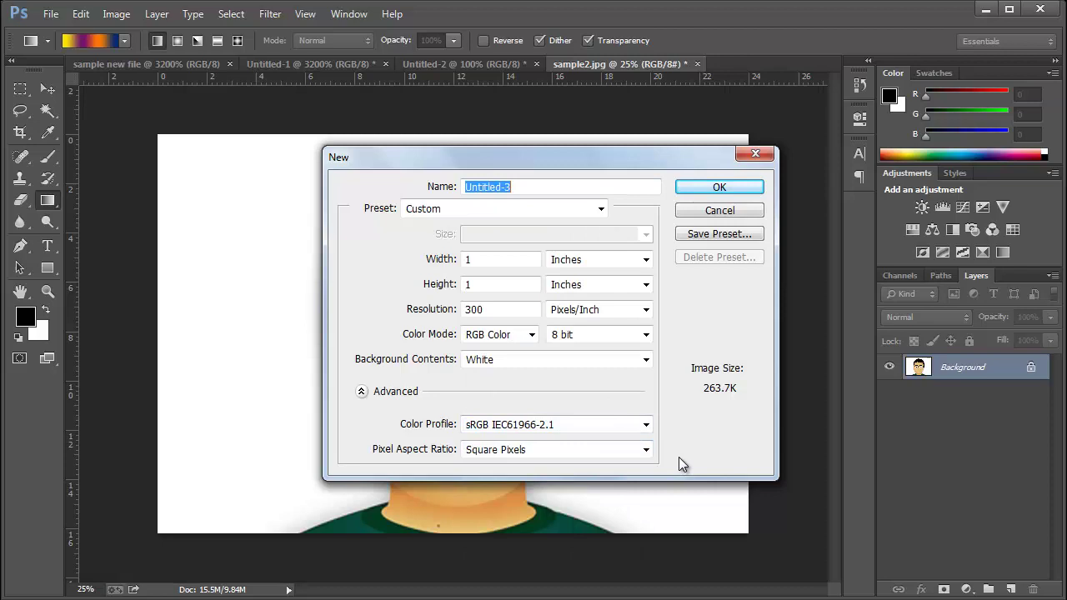